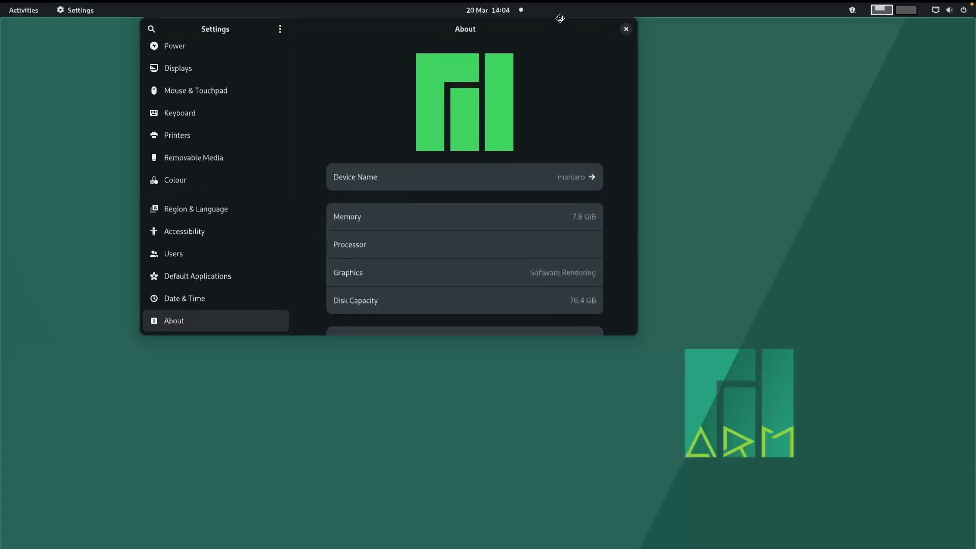
- Maximise and restore the Settings About window, then return to it from the window overview
double_click(560, 18)
double_click(550, 31)
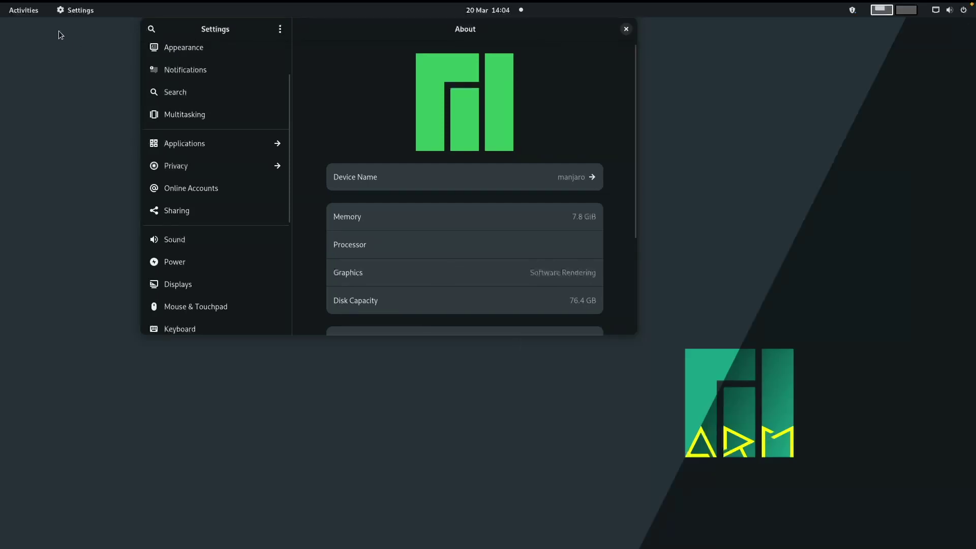
click(34, 14)
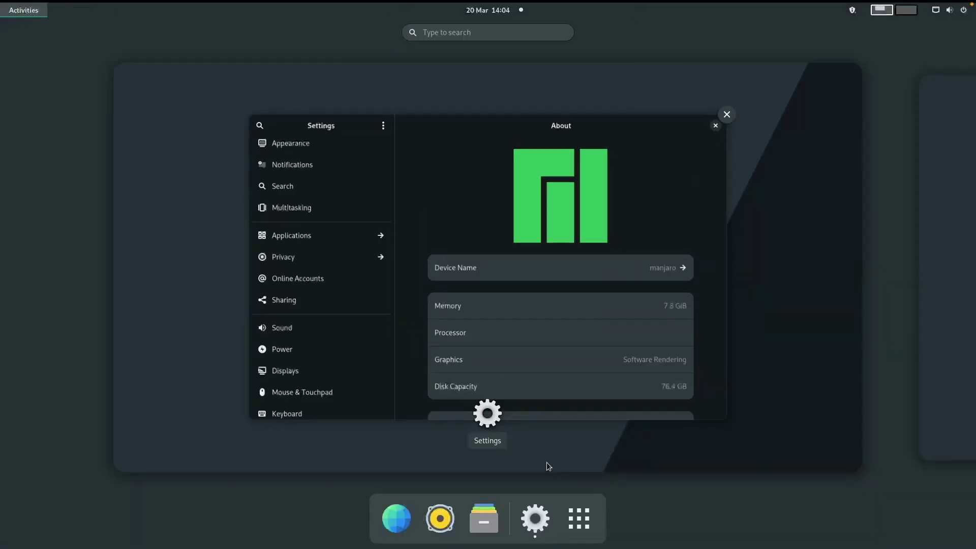
click(537, 511)
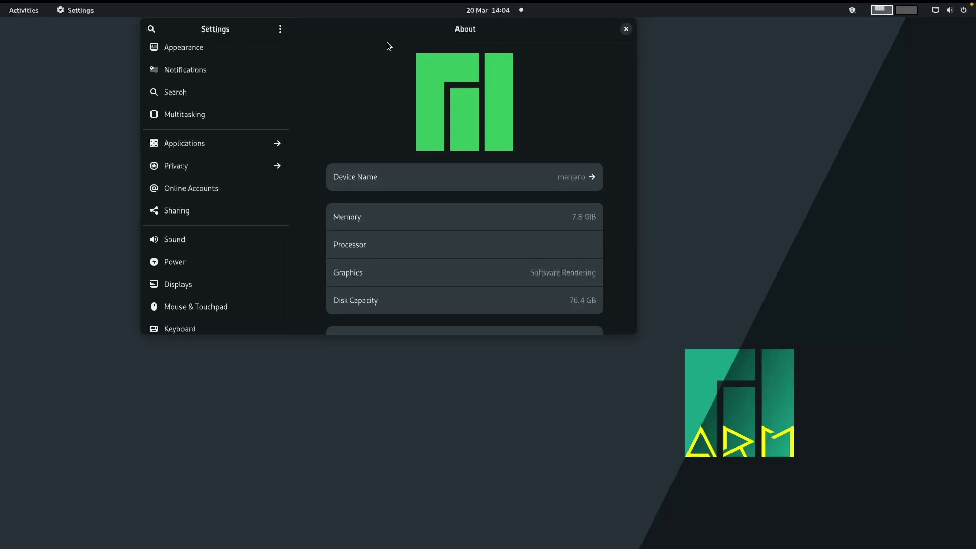
key(super)
- Launch Tweaks via 'tweaks' search and enable the Maximise and Minimise titlebar buttons
text(tweaks)
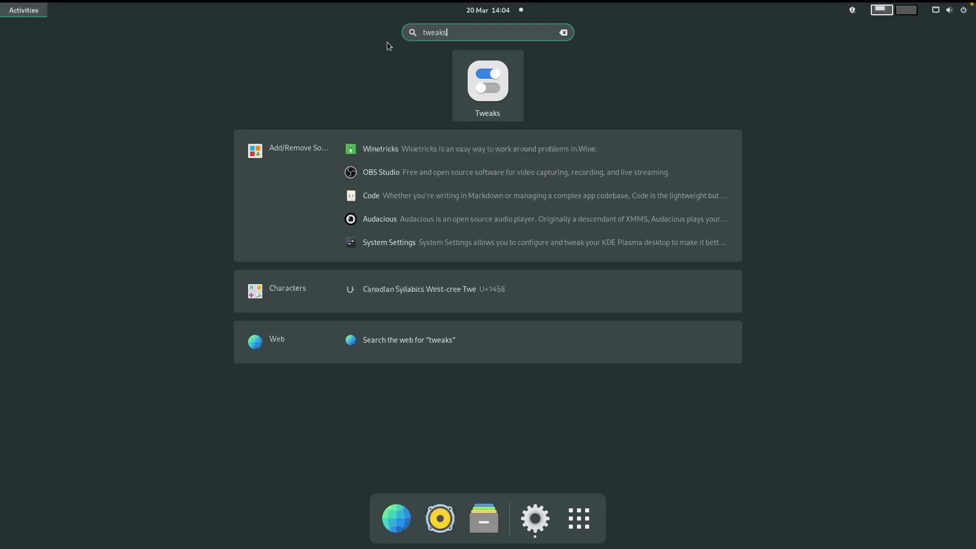
key(Return)
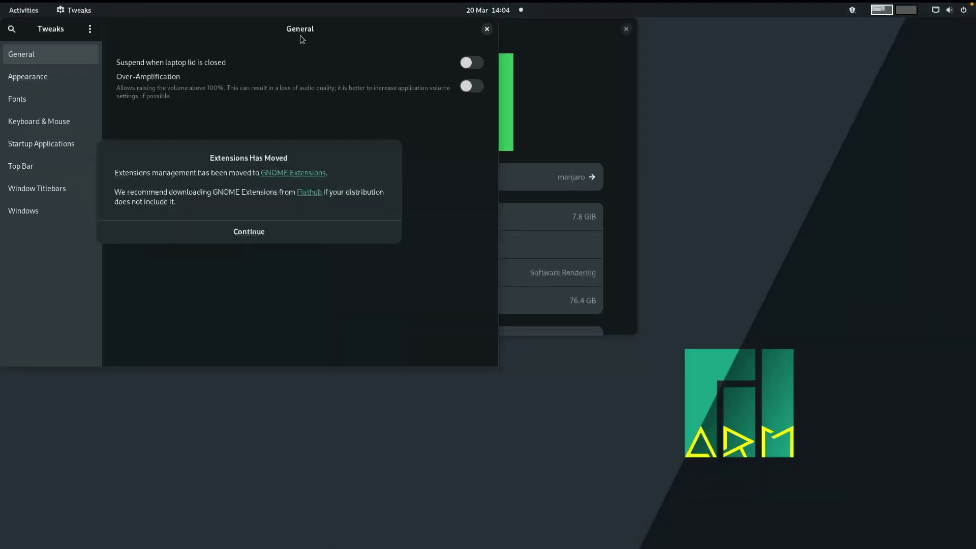
click(258, 231)
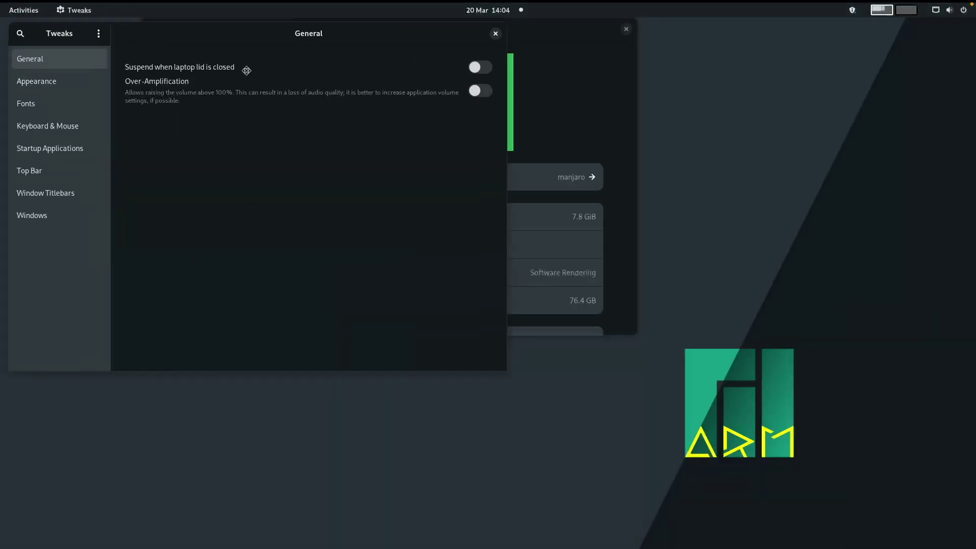
click(257, 293)
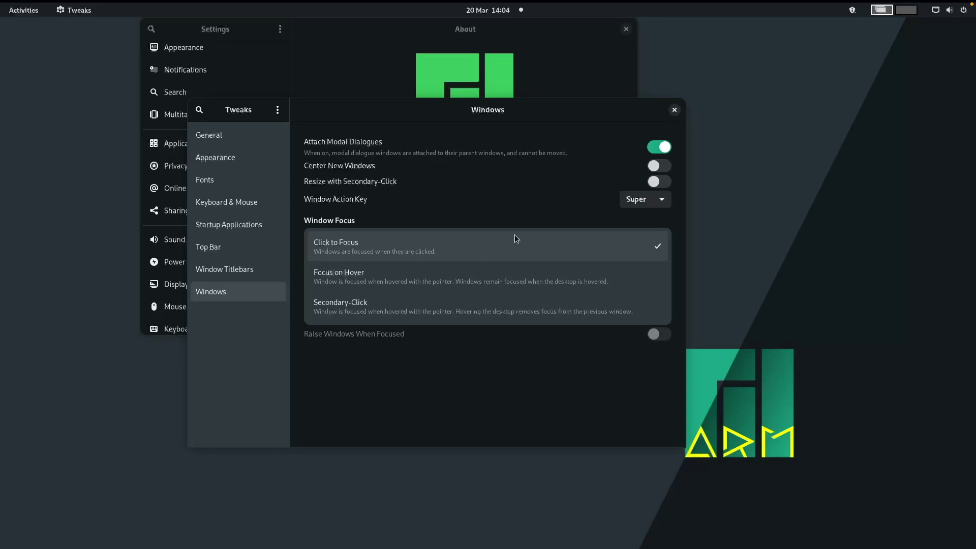
key(Up)
click(657, 240)
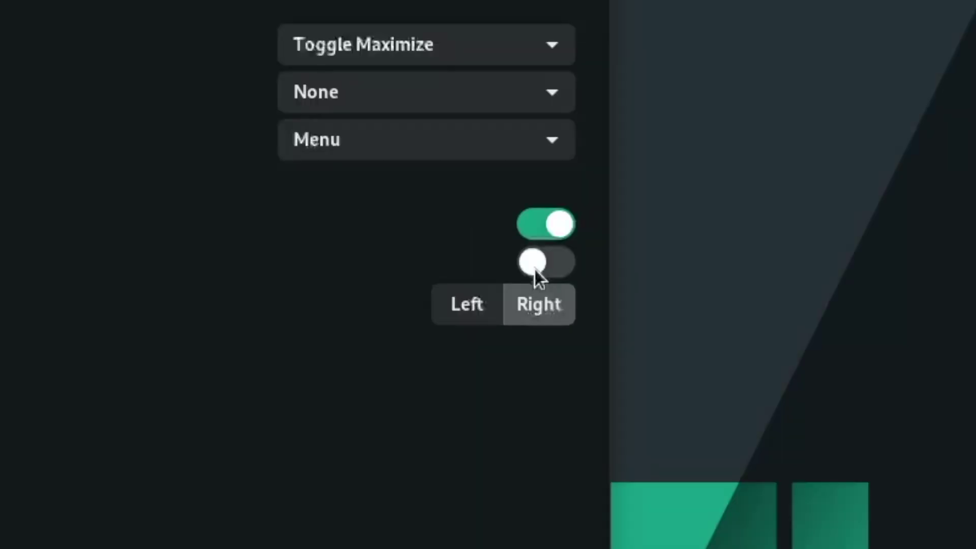
click(537, 267)
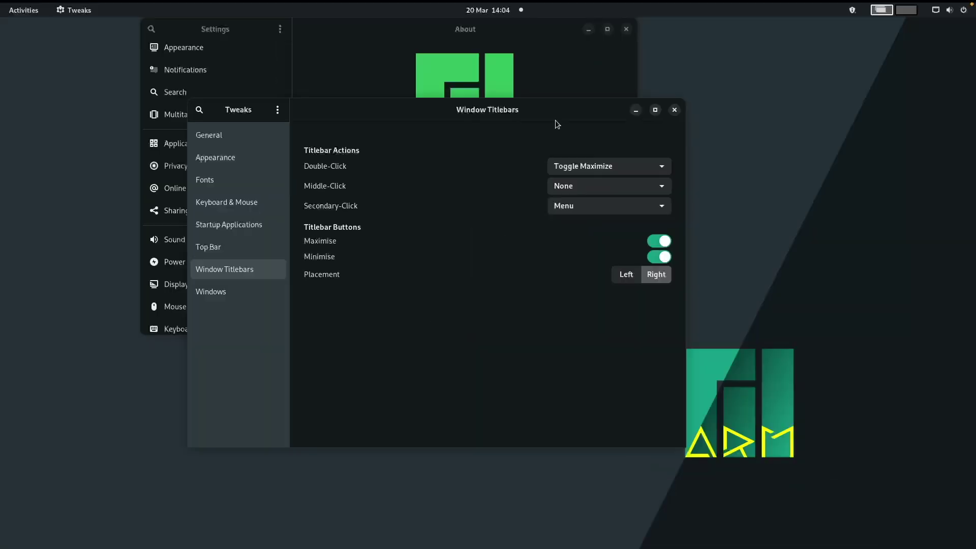
- Test minimising the Tweaks window and bring it back from the overview
click(745, 126)
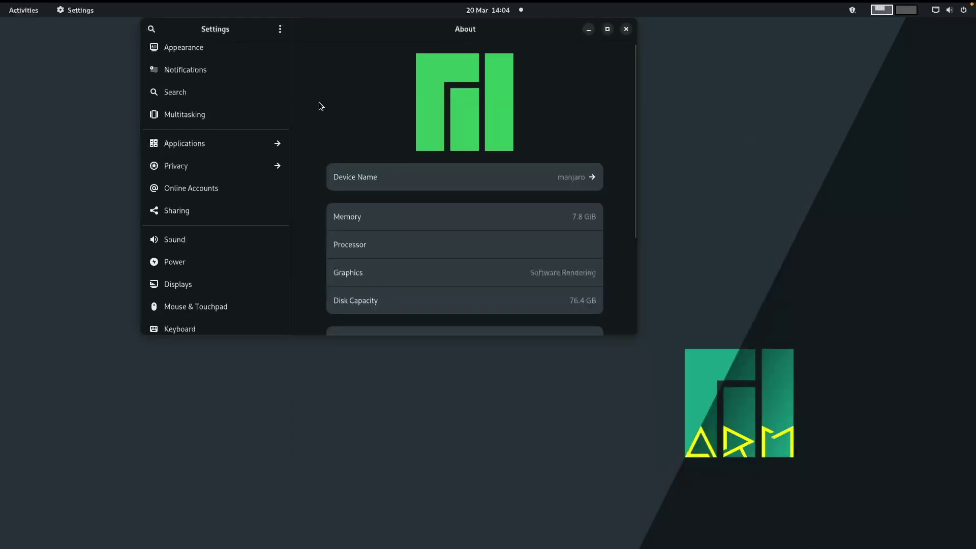
click(24, 15)
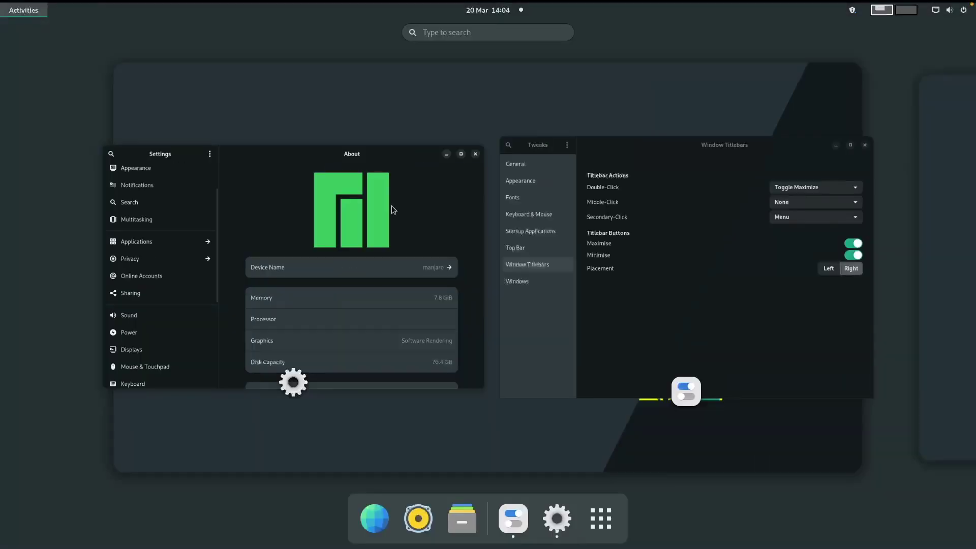
click(662, 294)
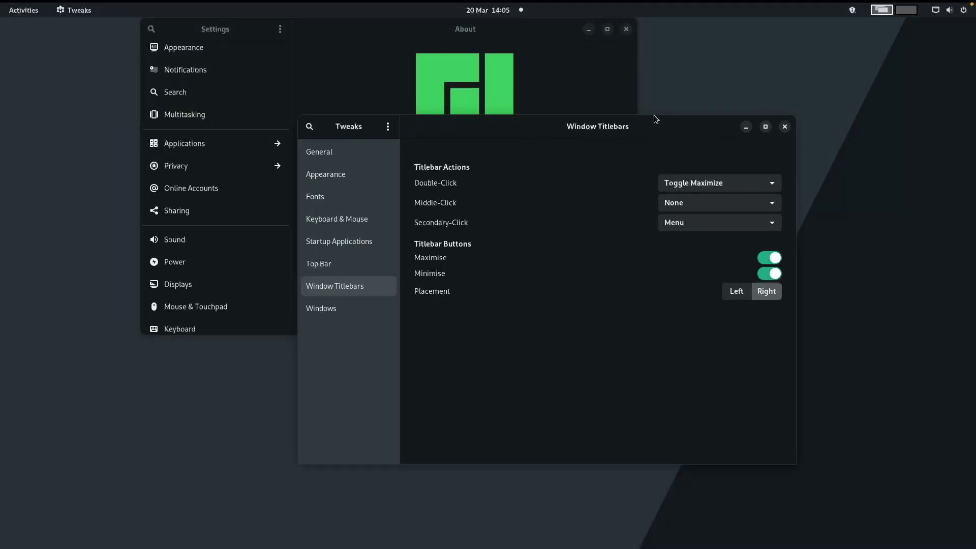
- Launch Extensions via an 'ext' search and scroll through the installed extensions list
key(super)
text(ext)
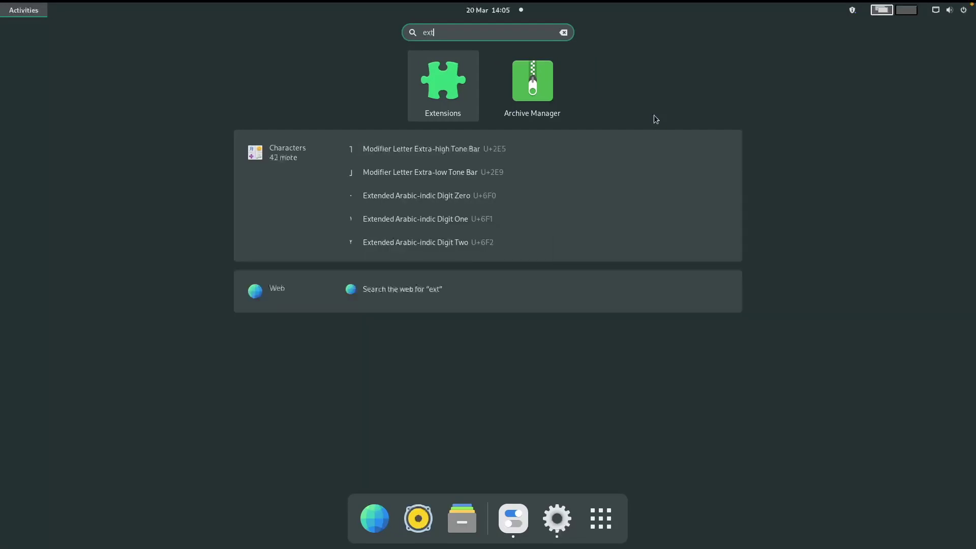
key(Return)
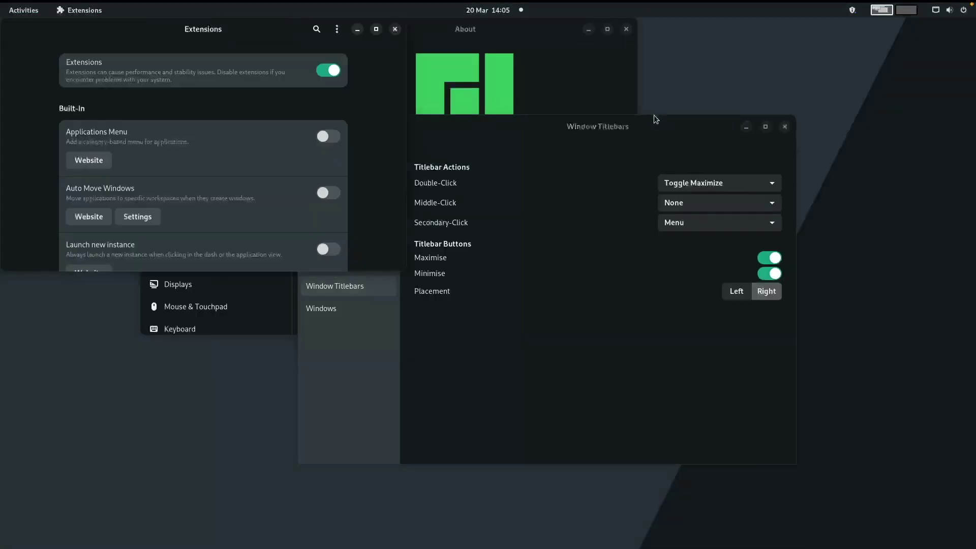
drag(200, 34, 316, 73)
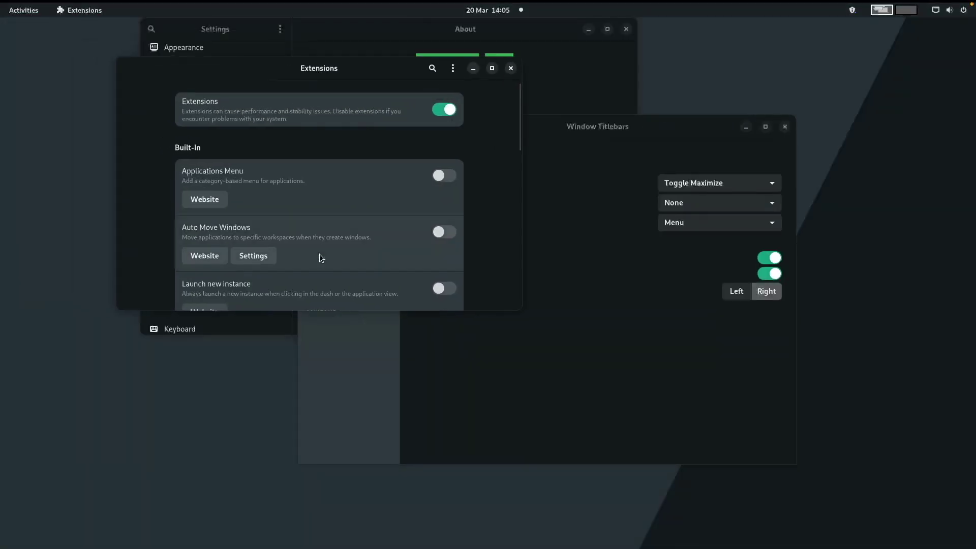
scroll(319, 254, down, 10)
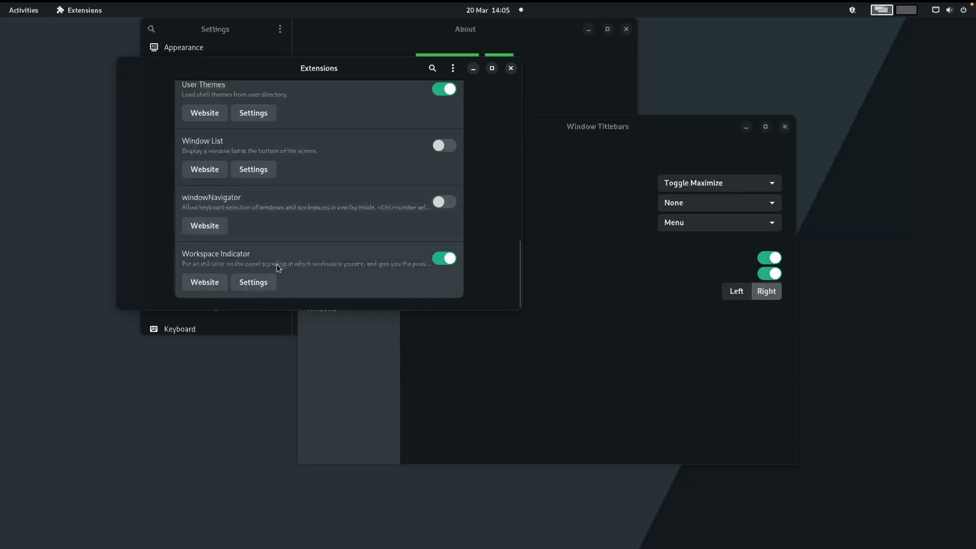
scroll(273, 256, up, 1)
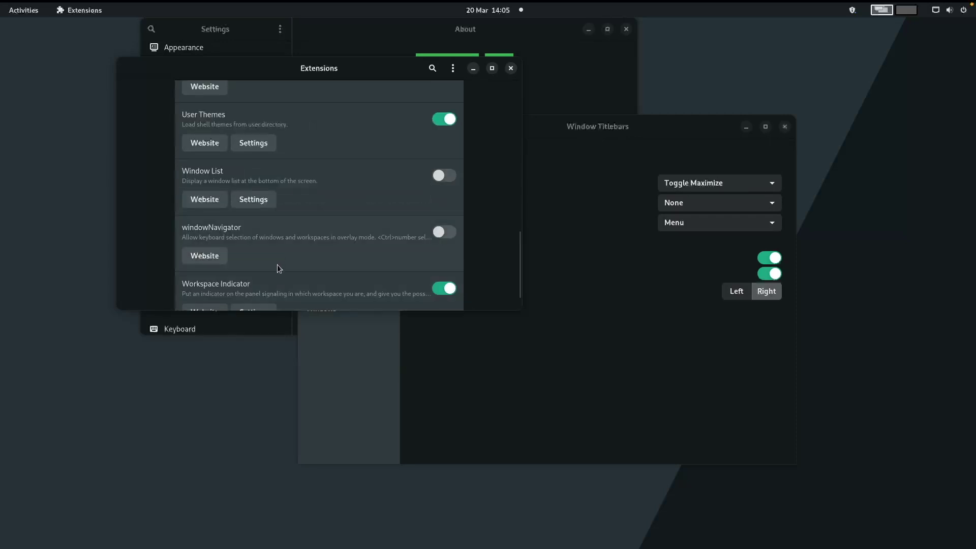
scroll(305, 259, down, 1)
scroll(334, 264, up, 2)
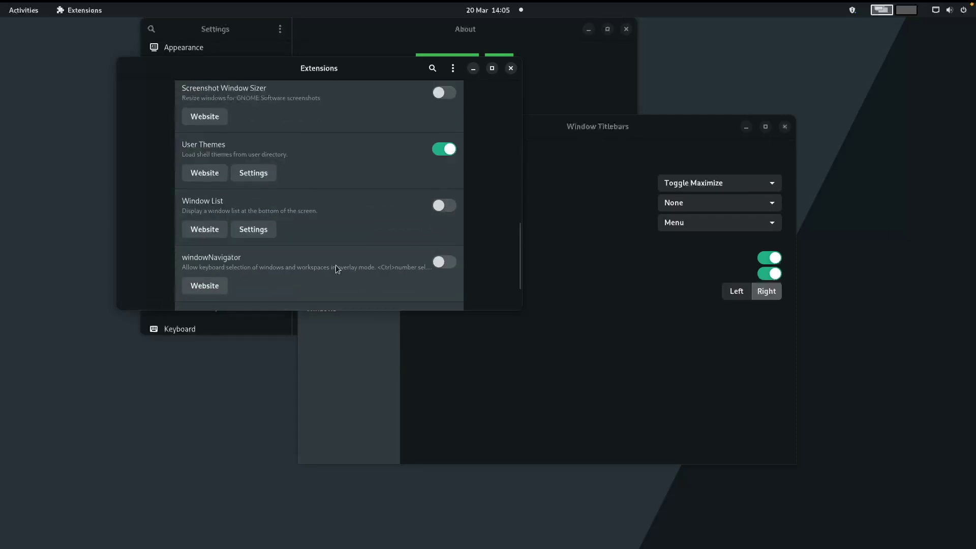
scroll(335, 264, up, 1)
drag(314, 80, 349, 147)
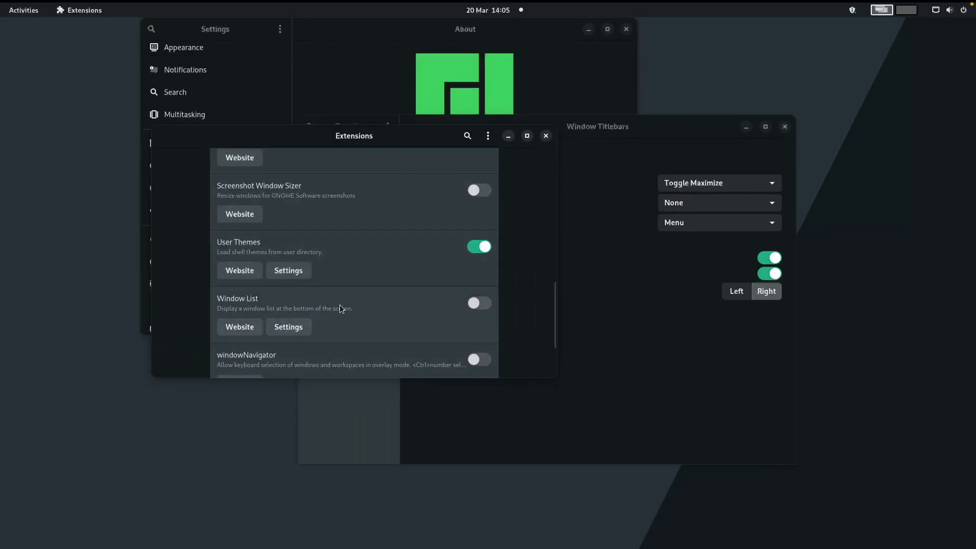
scroll(334, 302, up, 5)
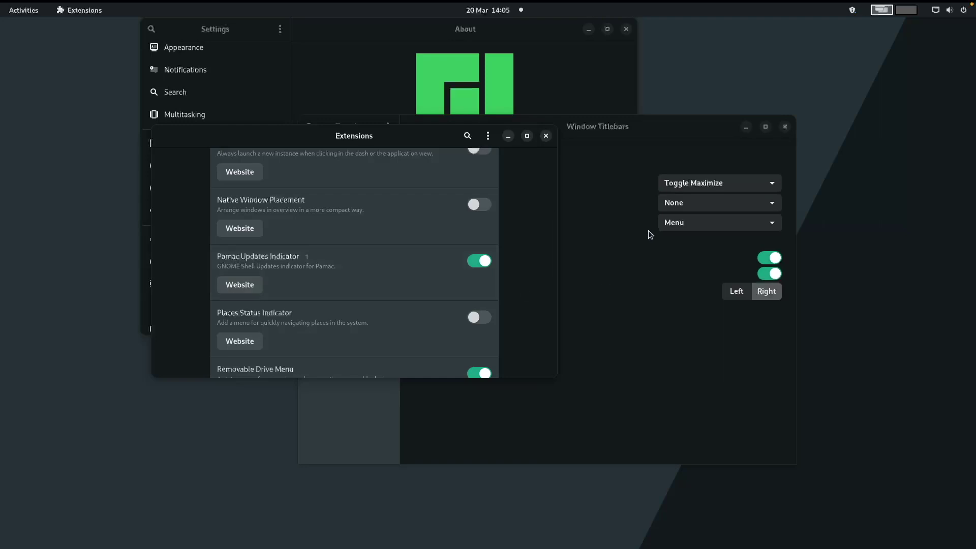
- Check the available package updates in the Pamac shield menu, then close it
click(849, 15)
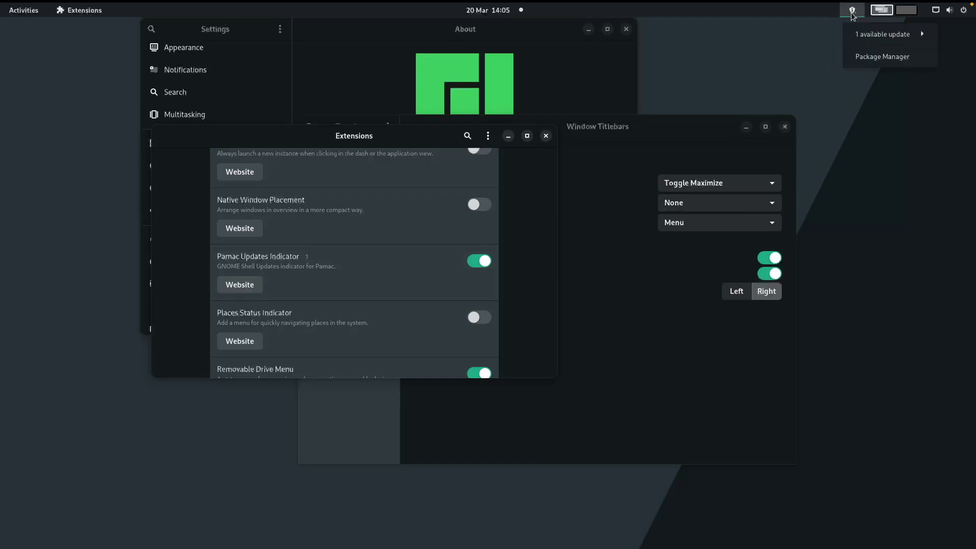
click(854, 34)
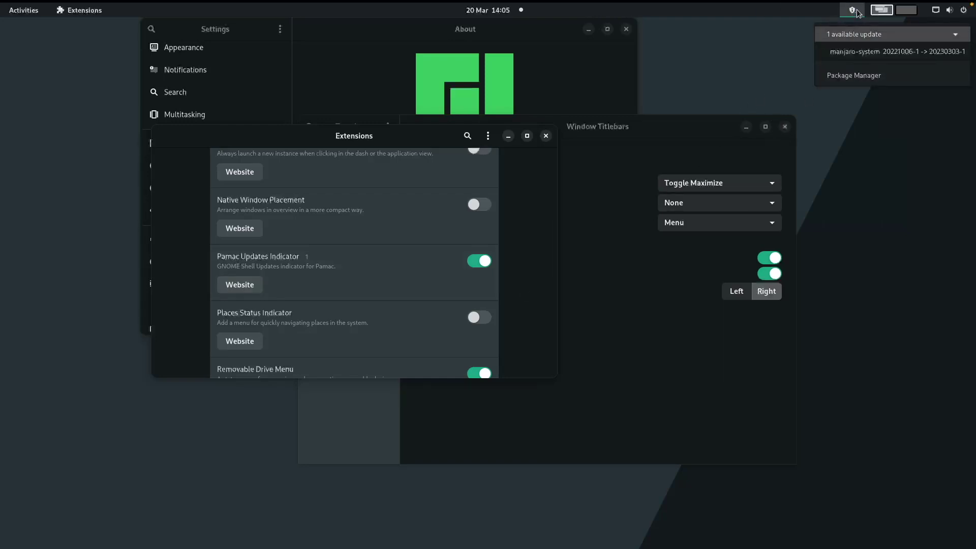
click(410, 208)
scroll(349, 244, up, 8)
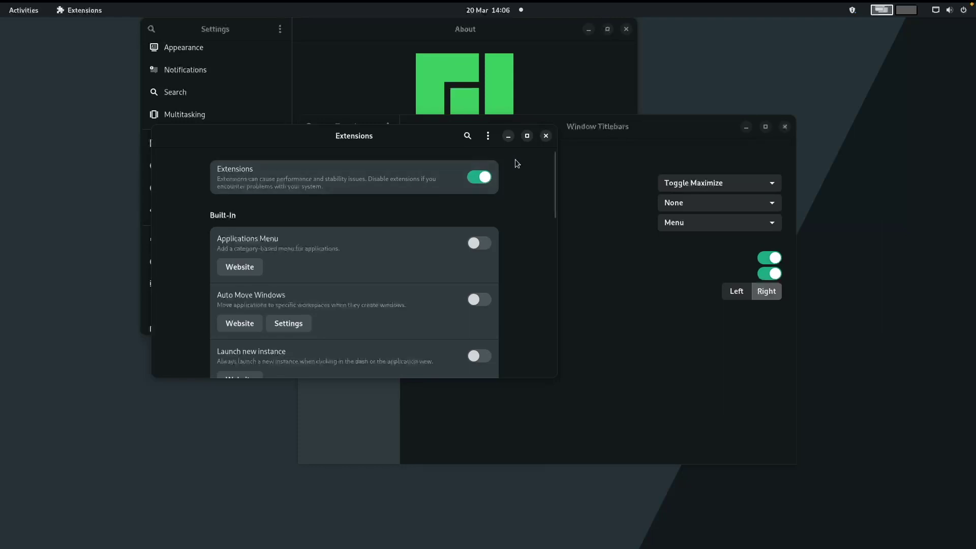
- Close Extensions and Tweaks, page through the app grid, and launch Add/Remove Software
click(546, 136)
click(785, 127)
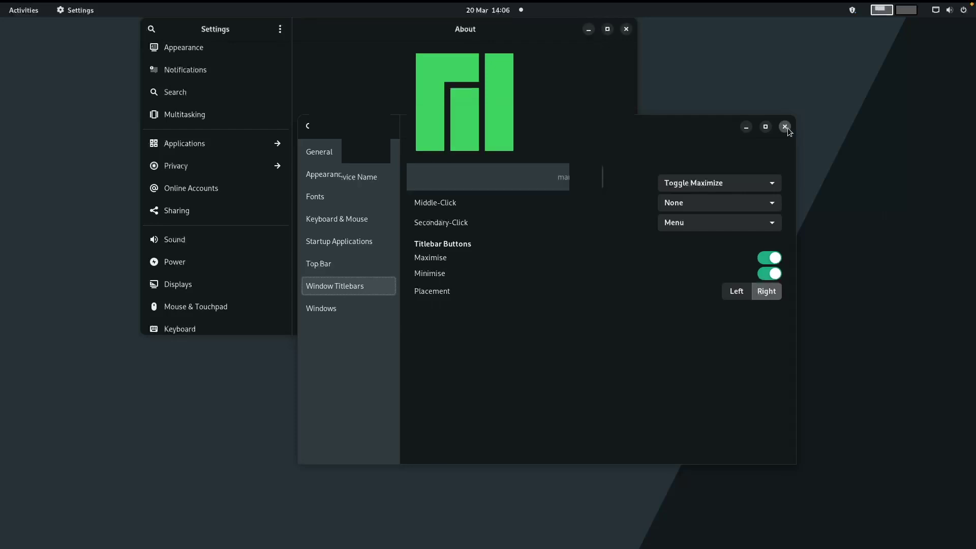
key(super)
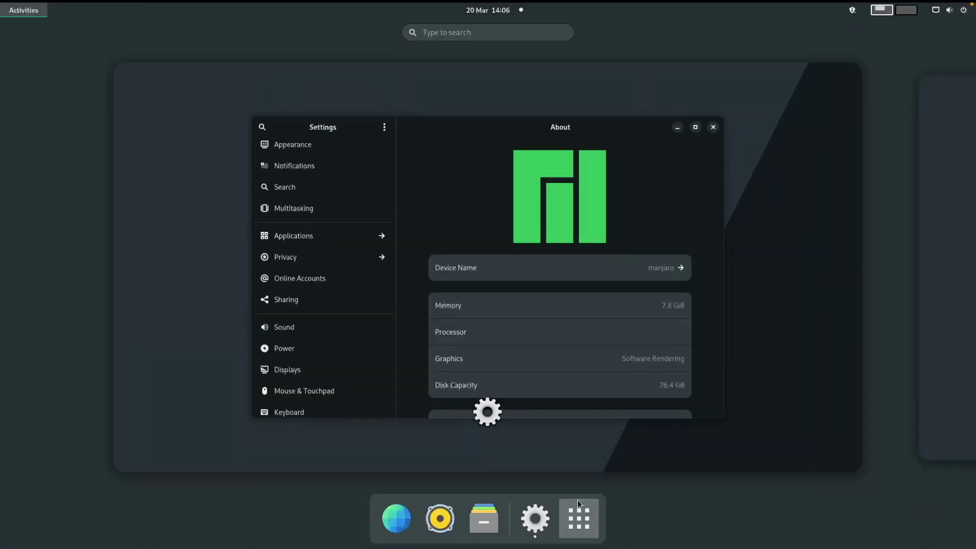
click(579, 518)
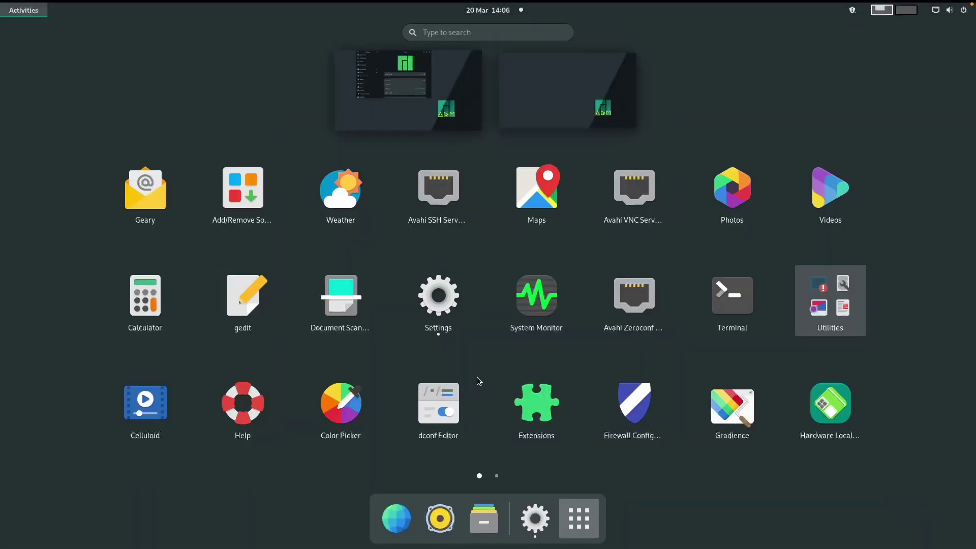
scroll(477, 377, down, 1)
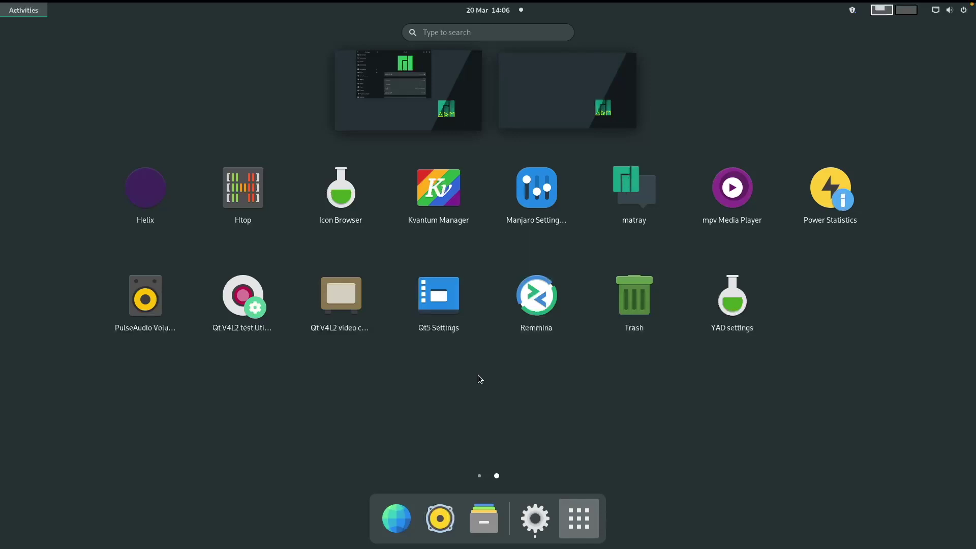
scroll(480, 372, up, 1)
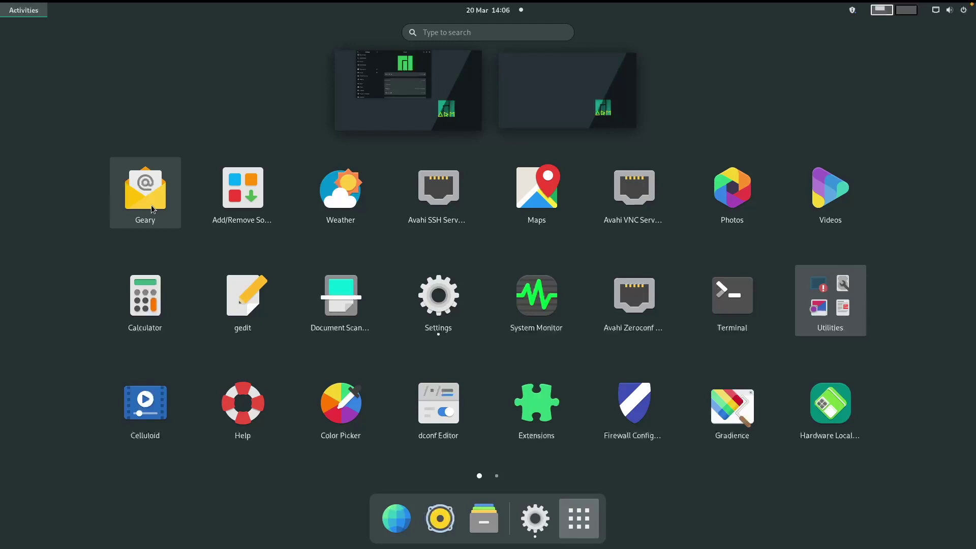
click(221, 191)
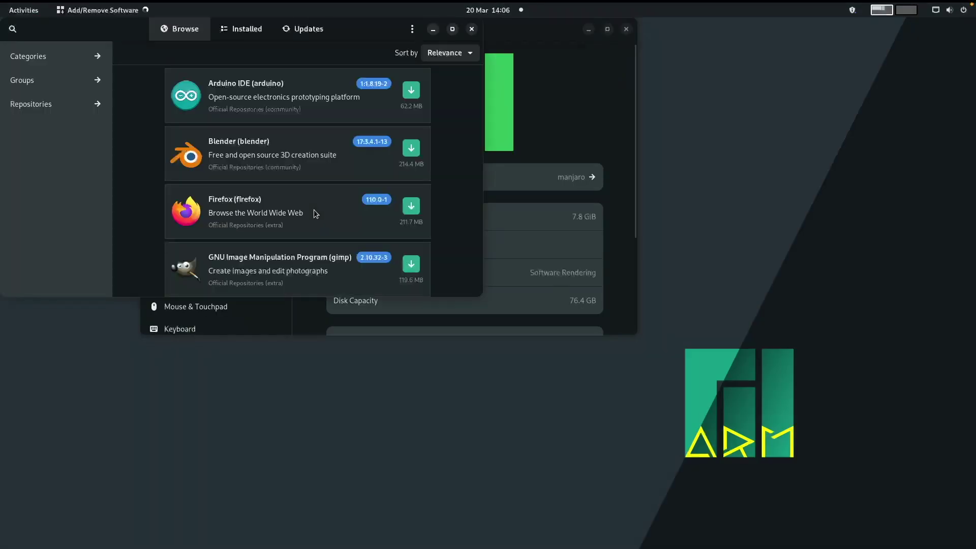
- Centre the Software window, scroll through its Browse package list, then show Activities
drag(213, 40, 444, 167)
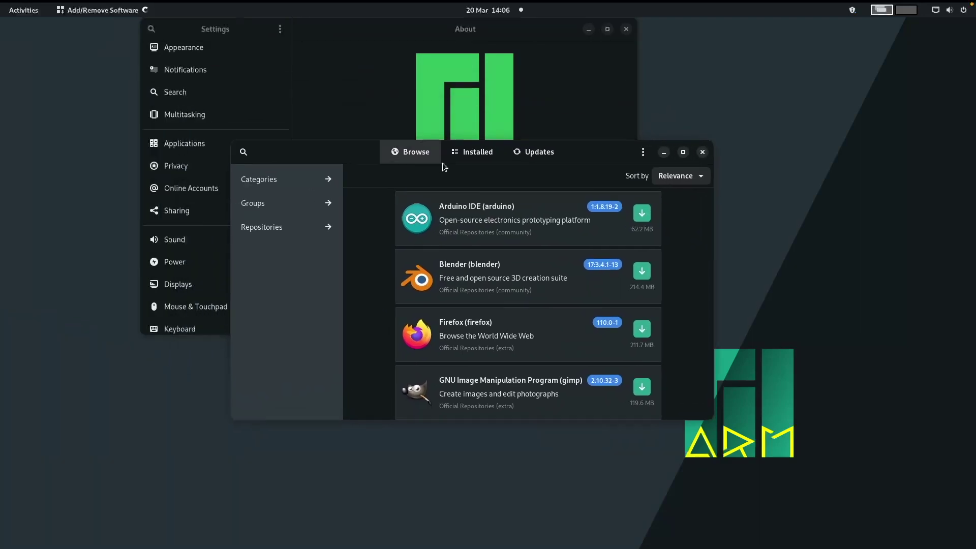
scroll(468, 274, down, 10)
scroll(468, 285, up, 10)
scroll(401, 292, down, 8)
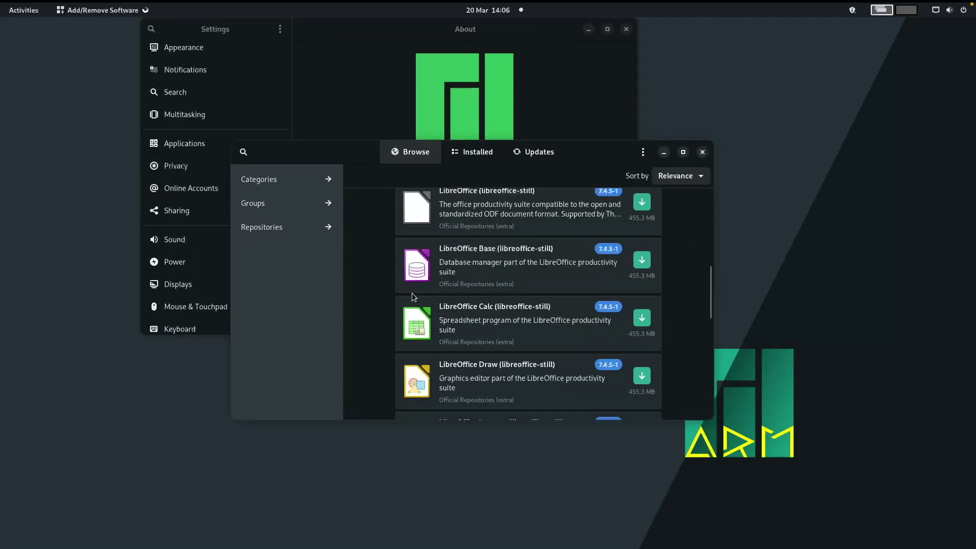
scroll(414, 298, down, 5)
scroll(412, 302, up, 5)
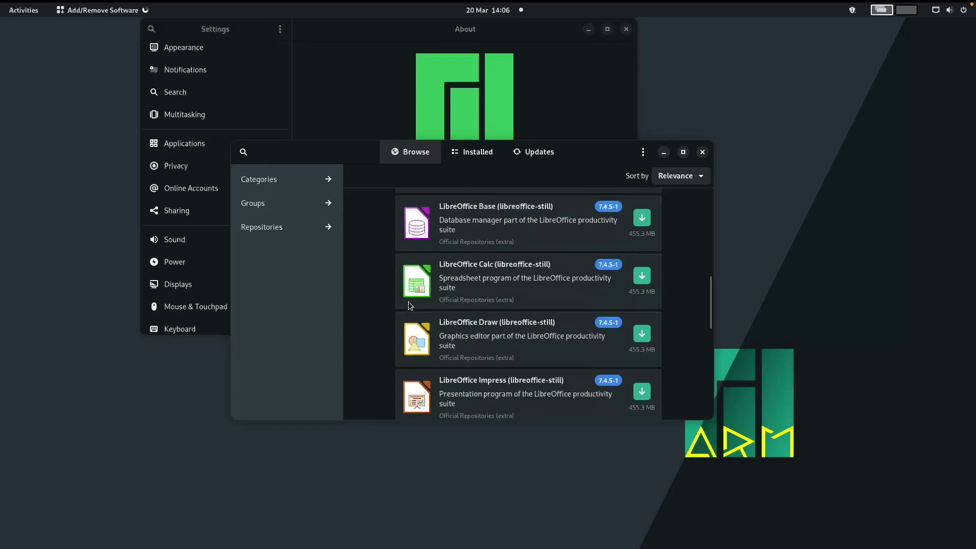
scroll(410, 305, up, 8)
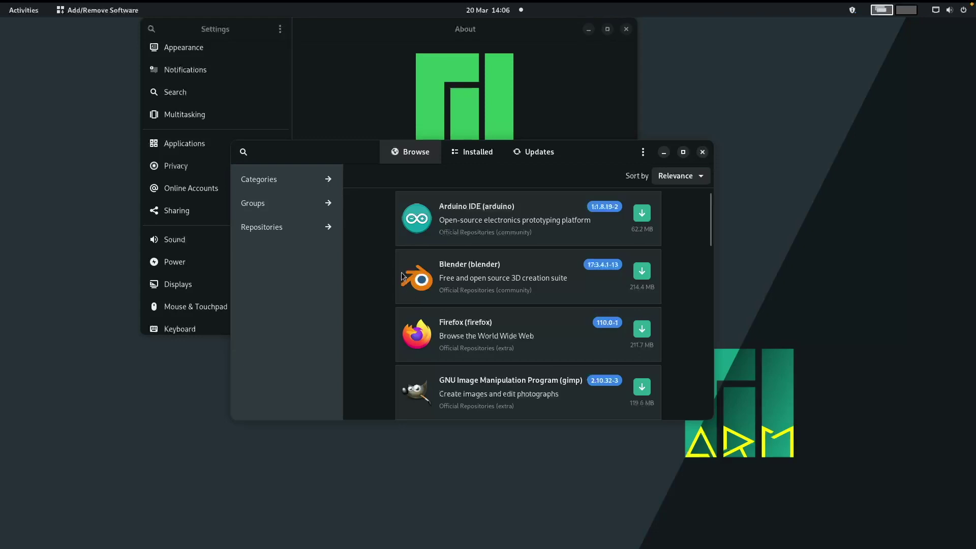
drag(322, 158, 286, 152)
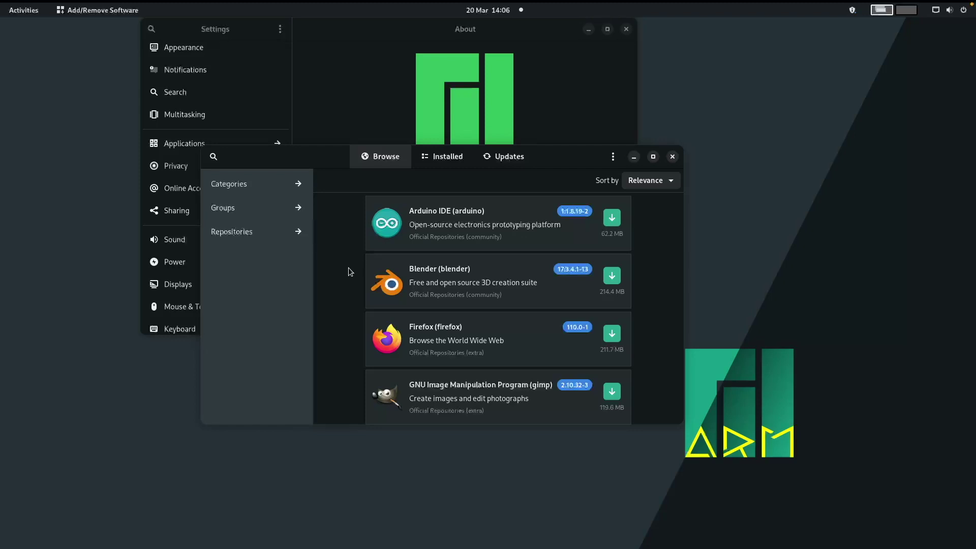
key(super)
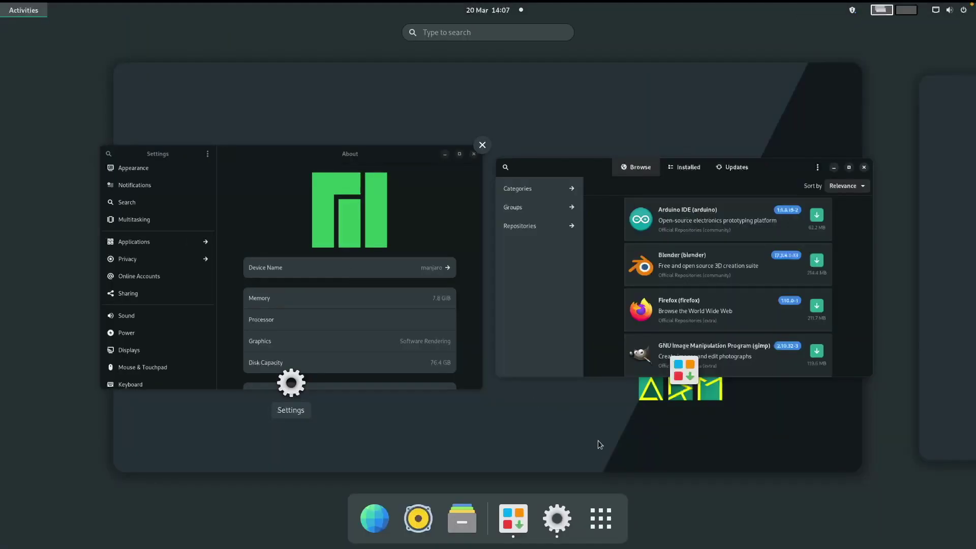
- Launch Terminal from the app grid and centre its window
click(600, 518)
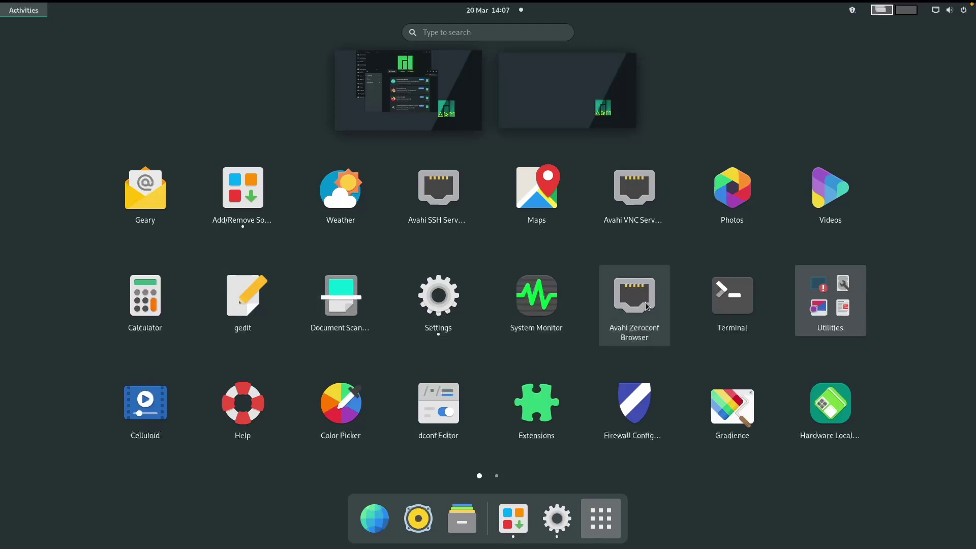
click(743, 293)
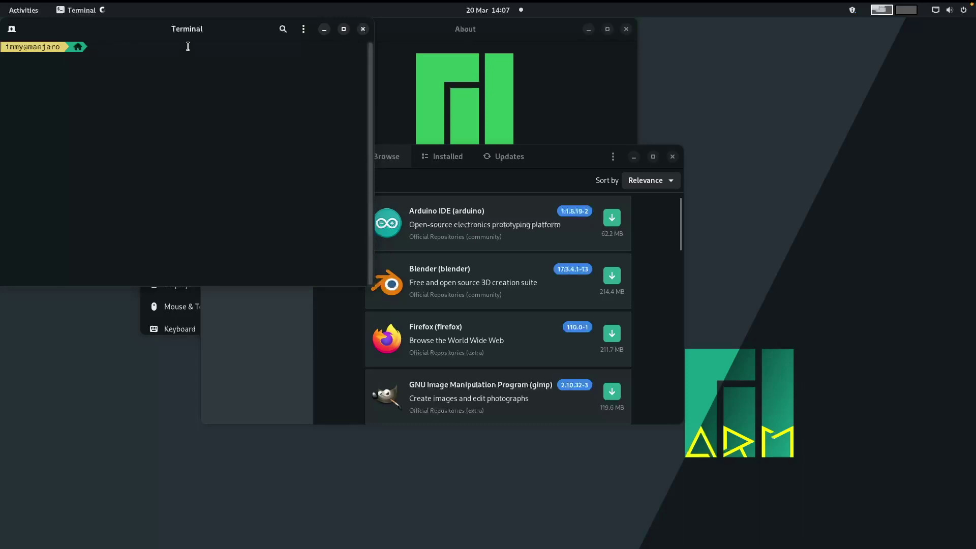
drag(186, 32, 470, 141)
drag(376, 157, 312, 157)
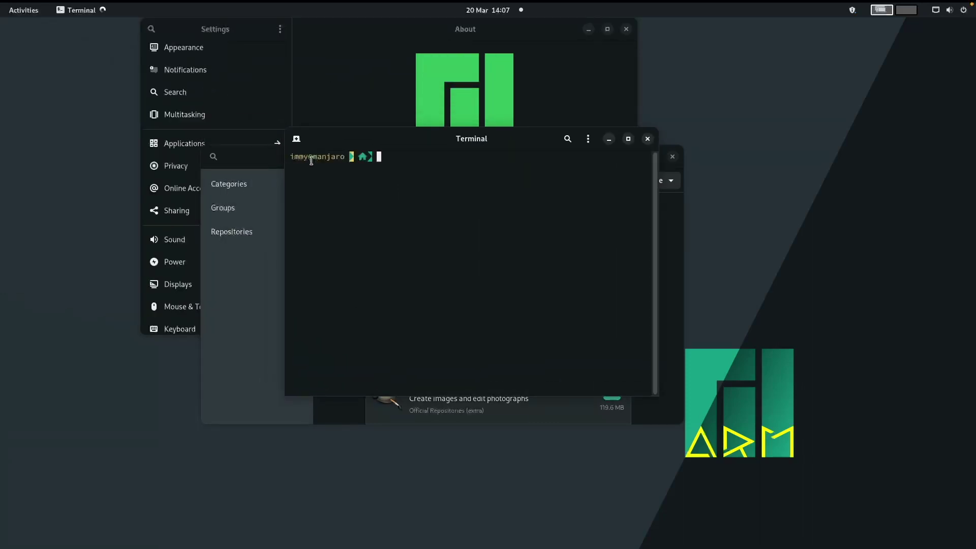
click(311, 157)
triple_click(367, 152)
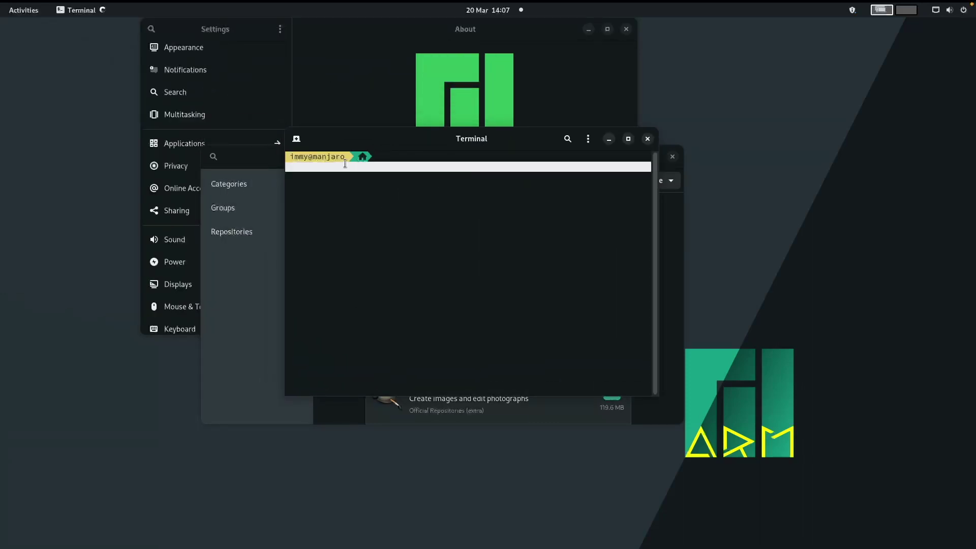
click(344, 195)
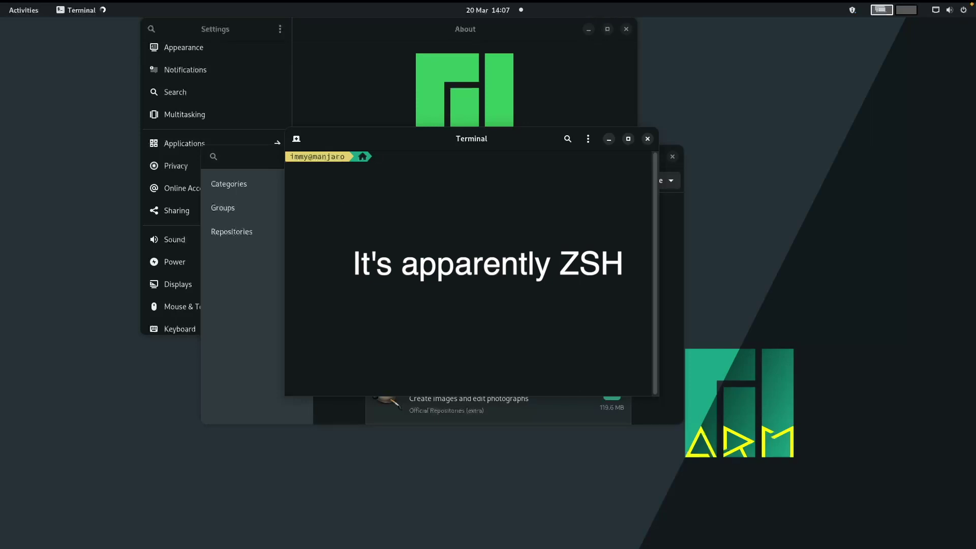
- Run 'pacman -Ss fish', try 'fish' to confirm it's missing, then 'clear' the output
text(pacman -Ss fish)
key(Return)
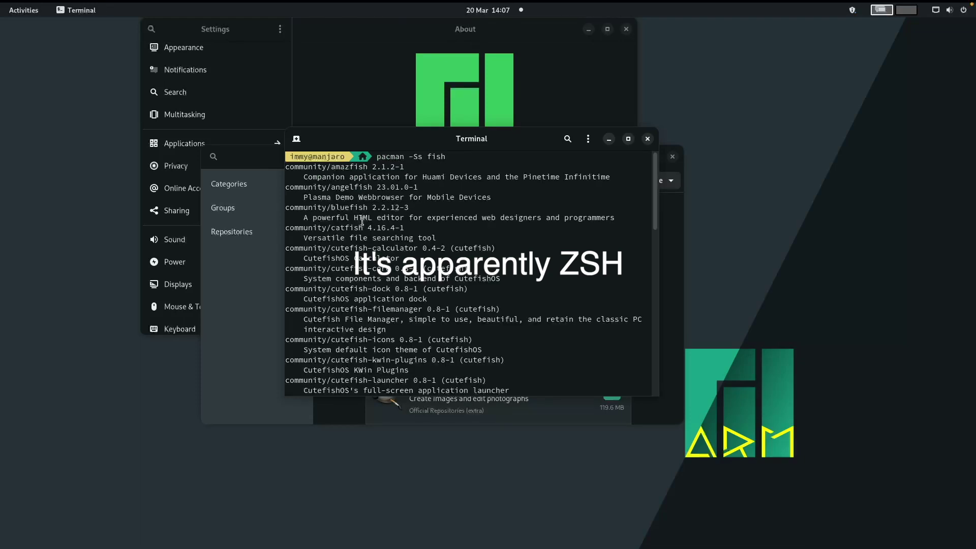
text(fish)
key(Return)
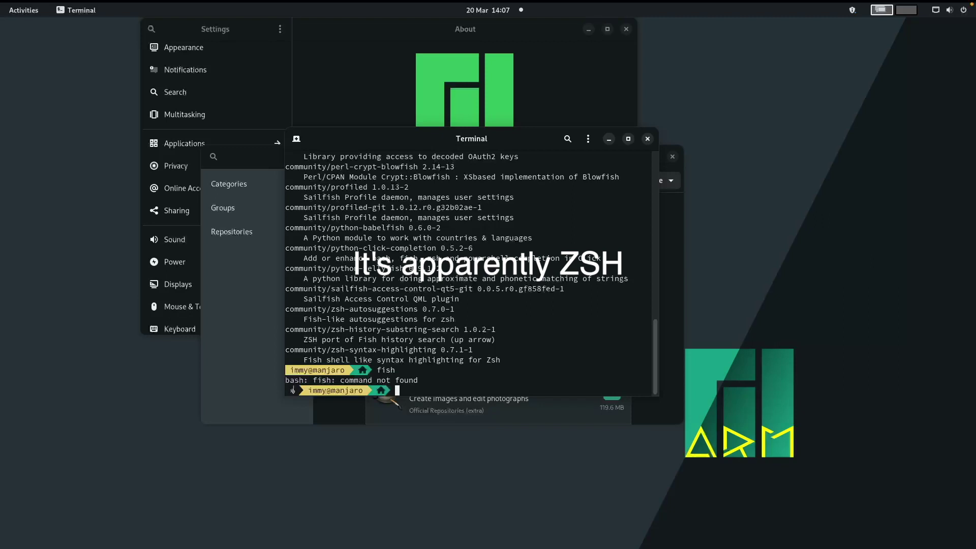
scroll(387, 174, up, 3)
scroll(428, 334, down, 3)
text(clear)
key(Return)
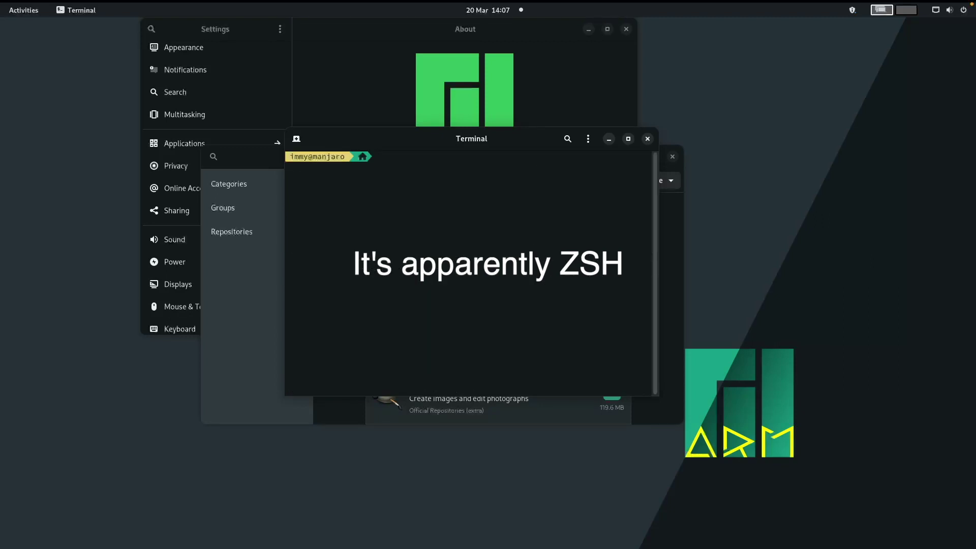
- Open the Utilities folder in the application grid
key(super)
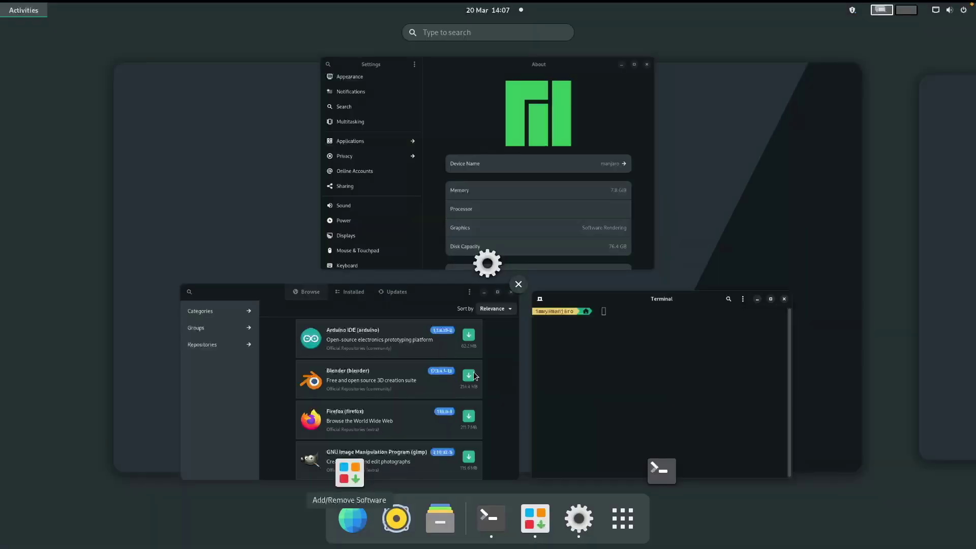
click(623, 519)
click(818, 319)
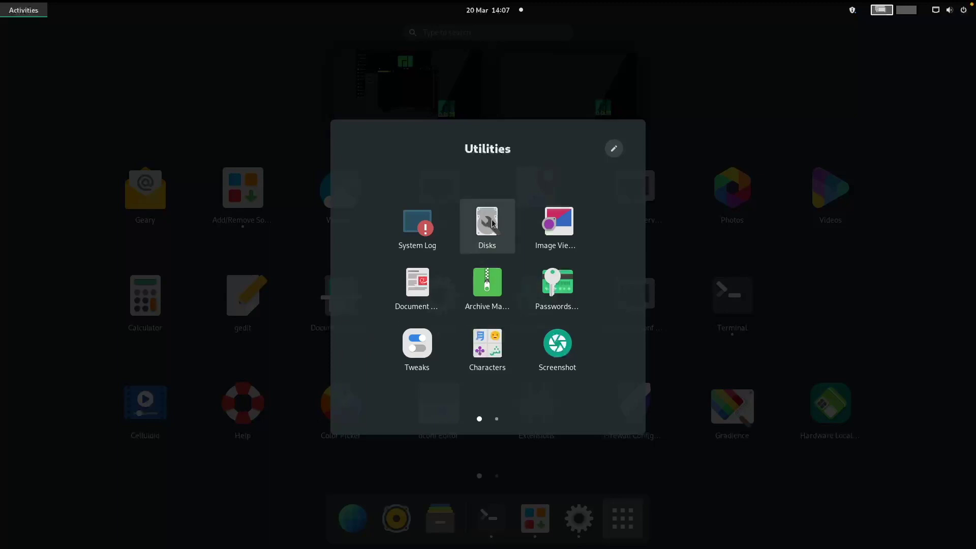
- Page through the Utilities folder, then briefly open, move and close Celluloid
scroll(483, 247, down, 1)
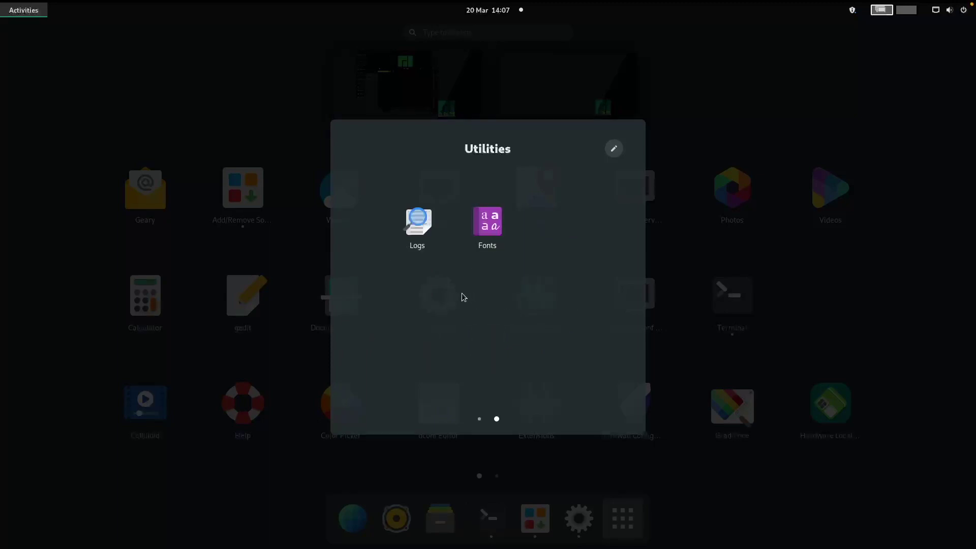
scroll(462, 298, up, 1)
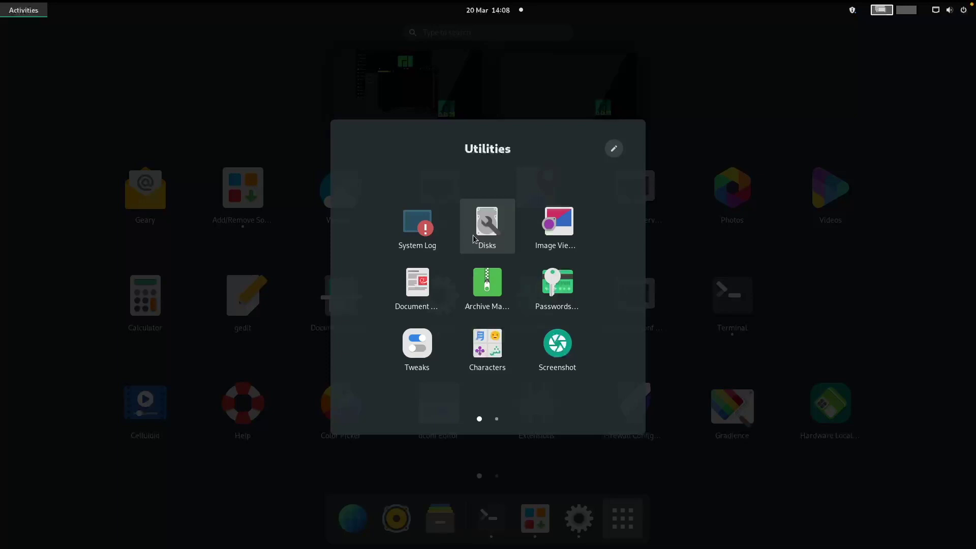
click(703, 243)
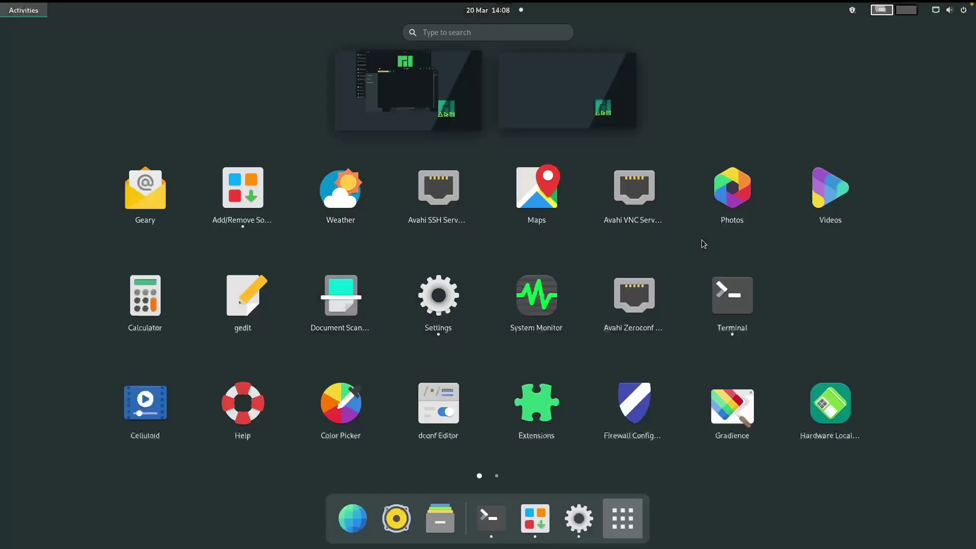
click(151, 408)
drag(198, 57, 551, 143)
click(669, 114)
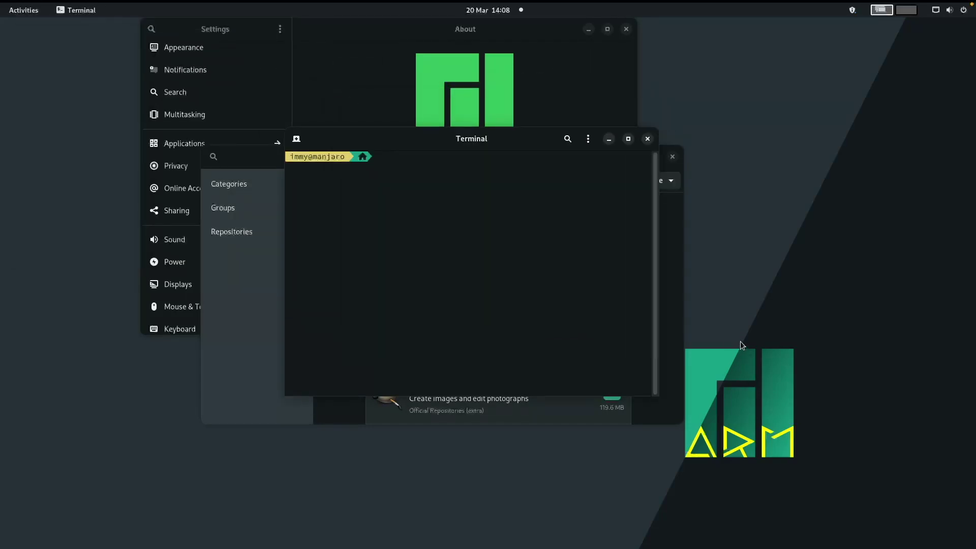
- Launch Gradience from the full application grid
key(super)
click(623, 518)
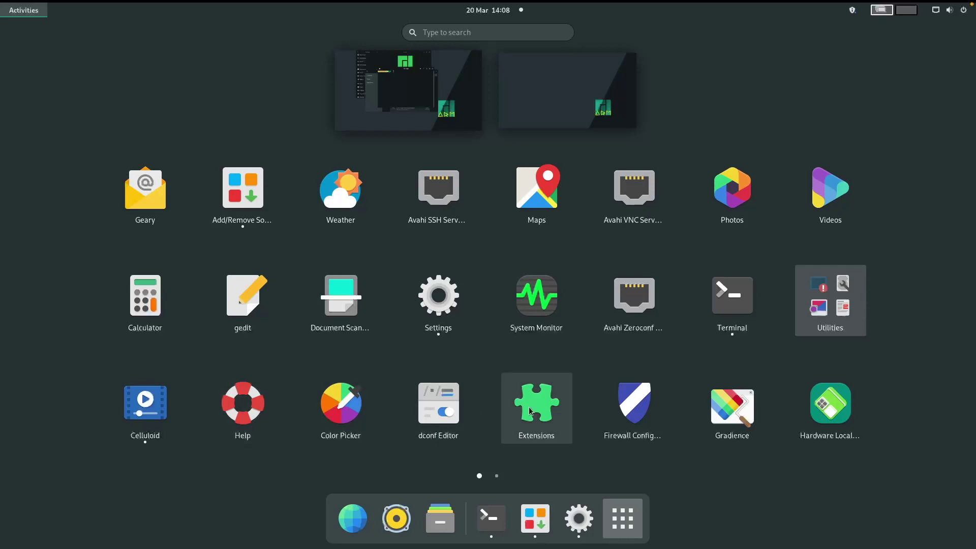
click(738, 410)
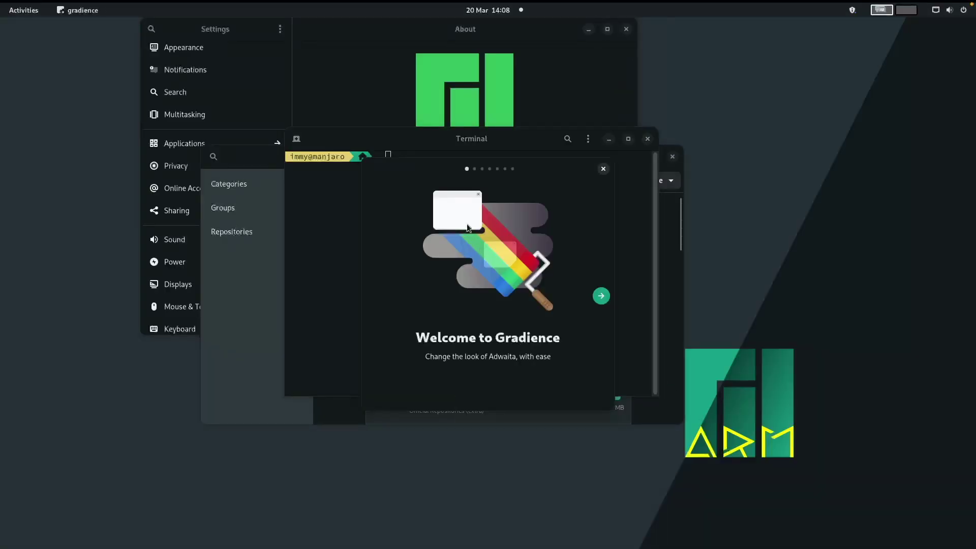
- Go through Gradience's welcome tour with Legacy Apps Theming and System Configuration on, then start using it
drag(448, 167, 408, 157)
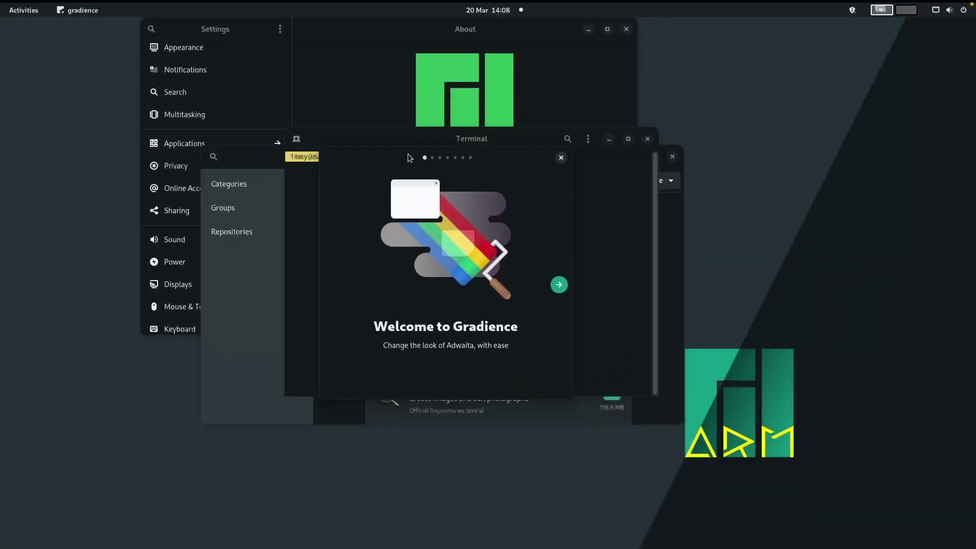
click(558, 285)
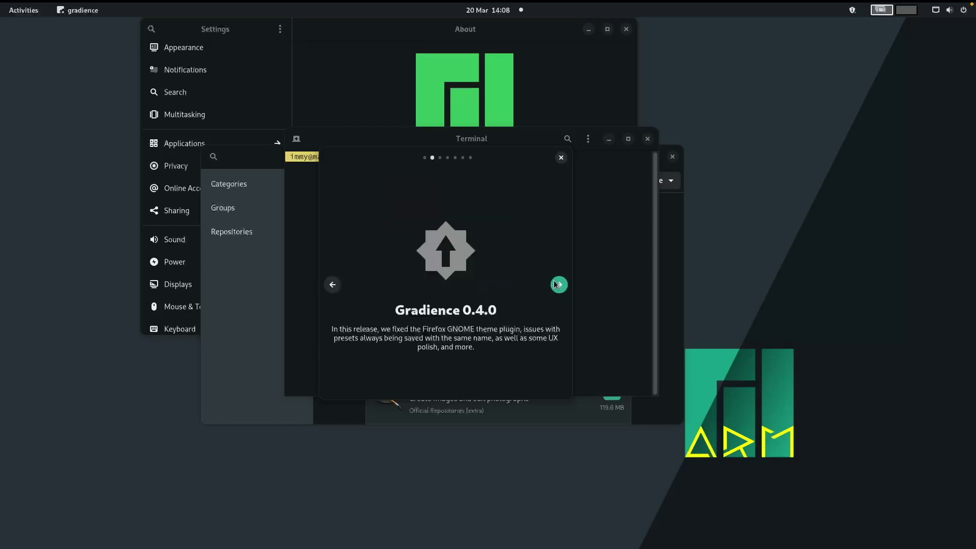
click(559, 285)
click(478, 362)
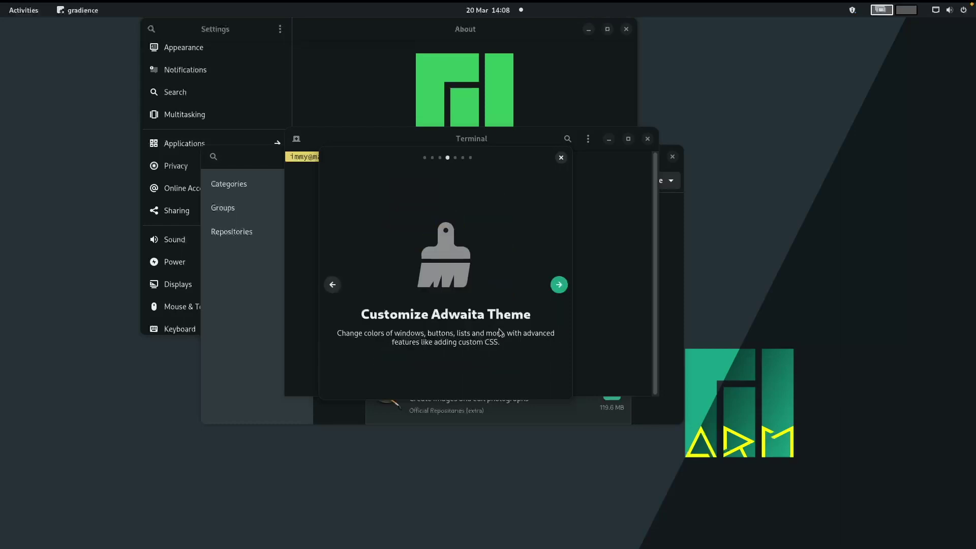
click(559, 285)
click(534, 300)
click(534, 328)
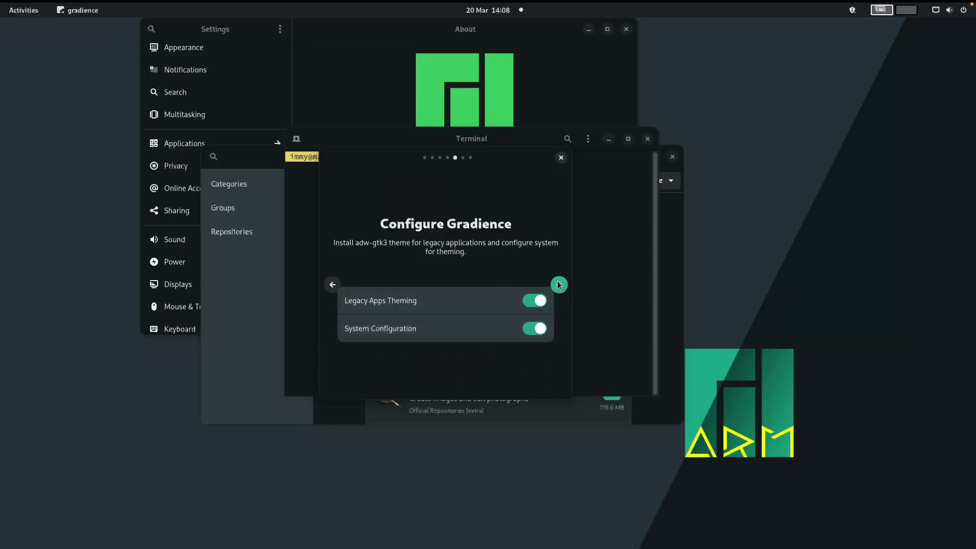
click(558, 284)
click(445, 310)
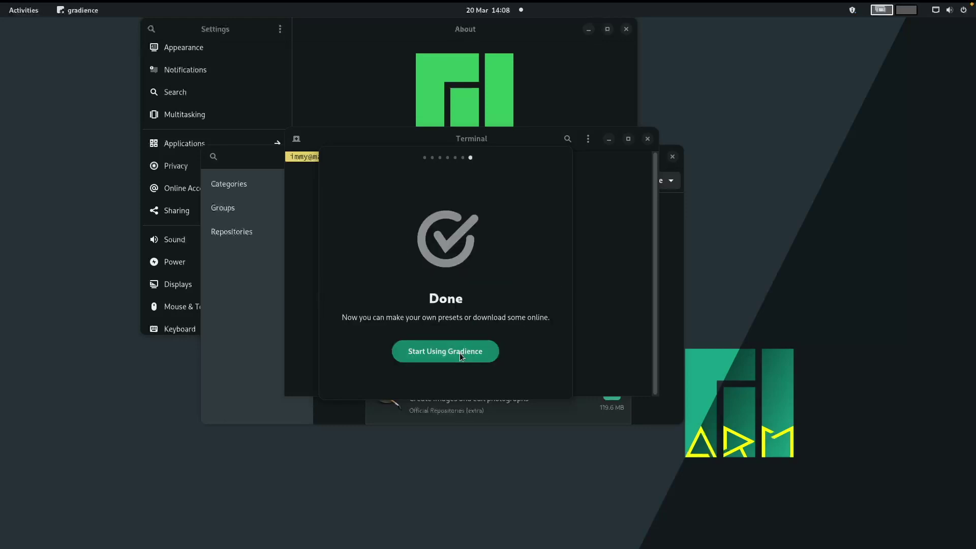
click(459, 351)
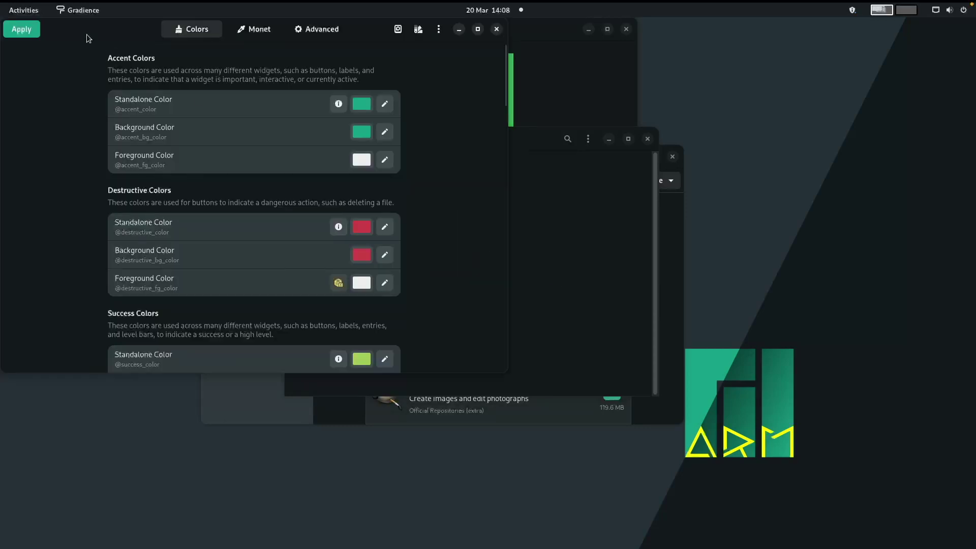
drag(87, 34, 304, 115)
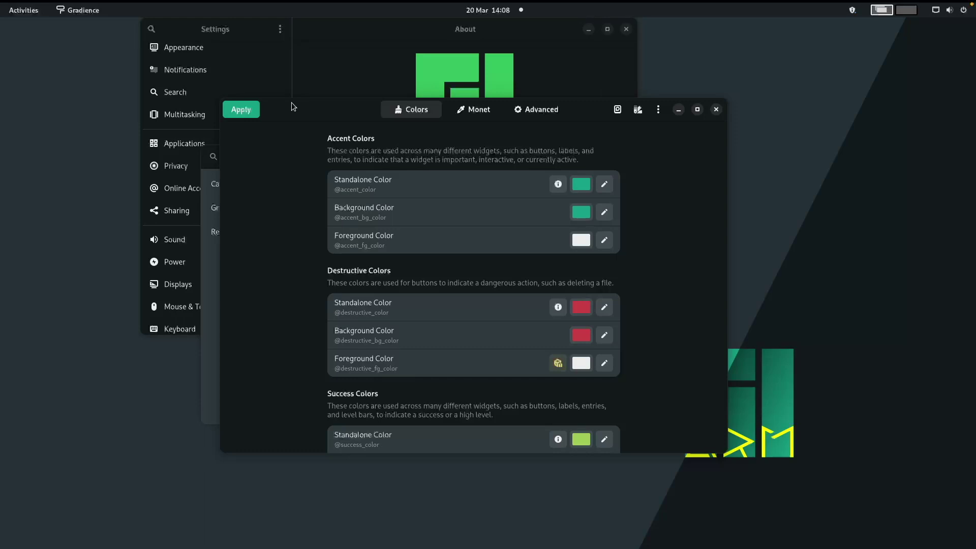
- Look at the Gradience presets list and the Preferences window, then close them
scroll(341, 204, down, 10)
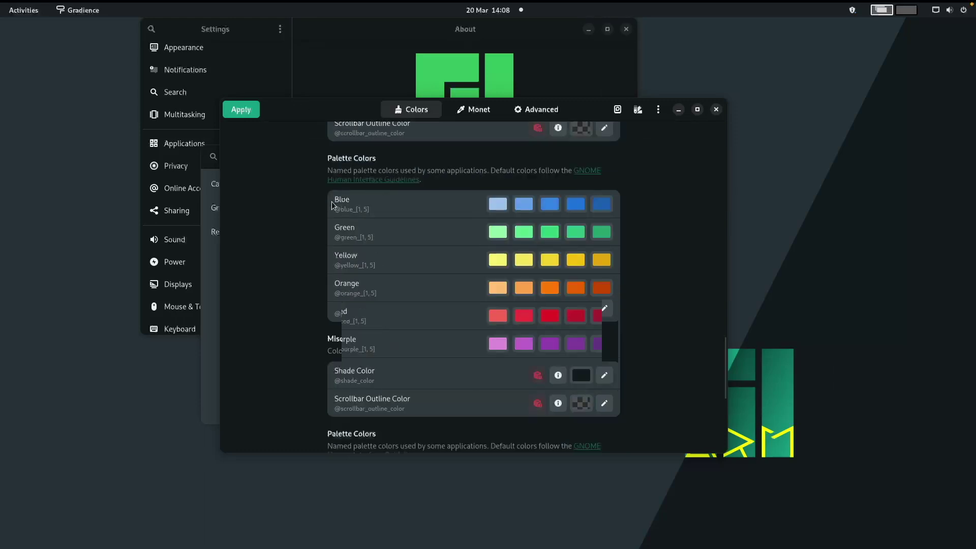
scroll(341, 204, up, 10)
drag(305, 122, 294, 148)
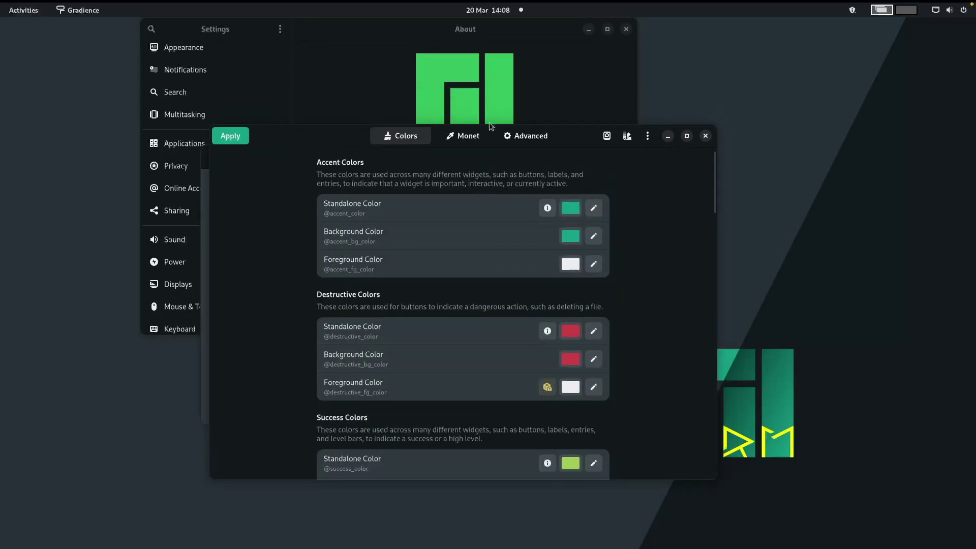
click(633, 137)
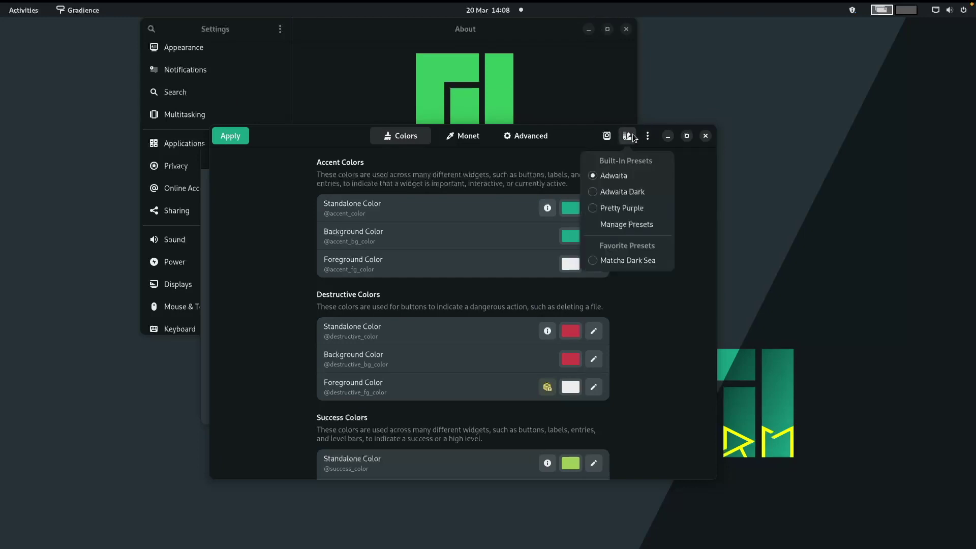
click(632, 137)
click(647, 136)
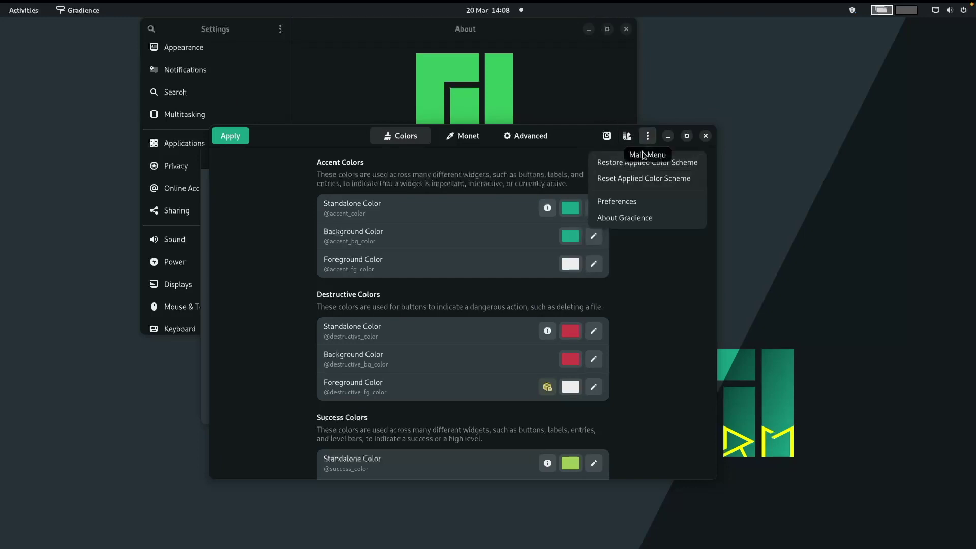
click(633, 200)
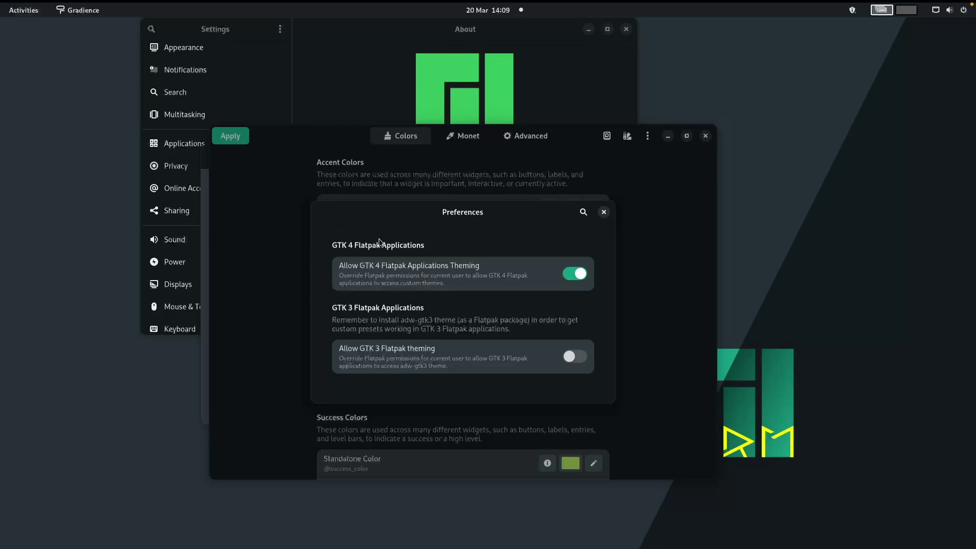
click(603, 212)
- Visit the Monet and Advanced pages, return to Colors, and open Save preset
click(462, 135)
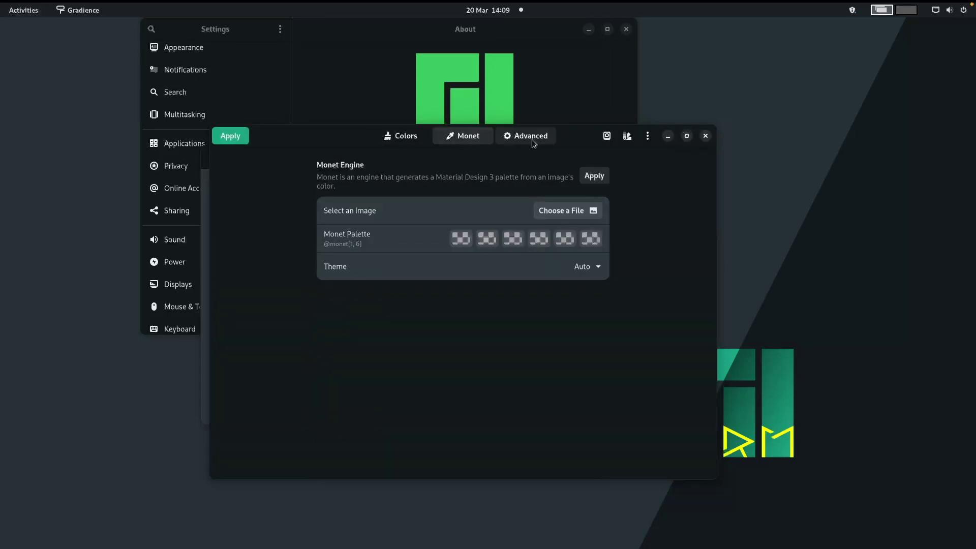
click(533, 144)
scroll(405, 212, down, 2)
scroll(404, 212, up, 2)
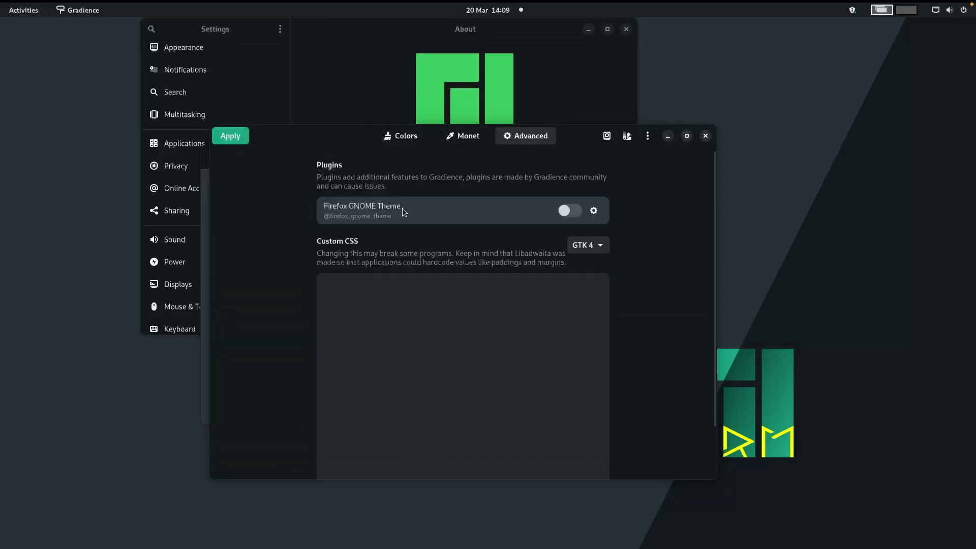
click(402, 136)
click(606, 136)
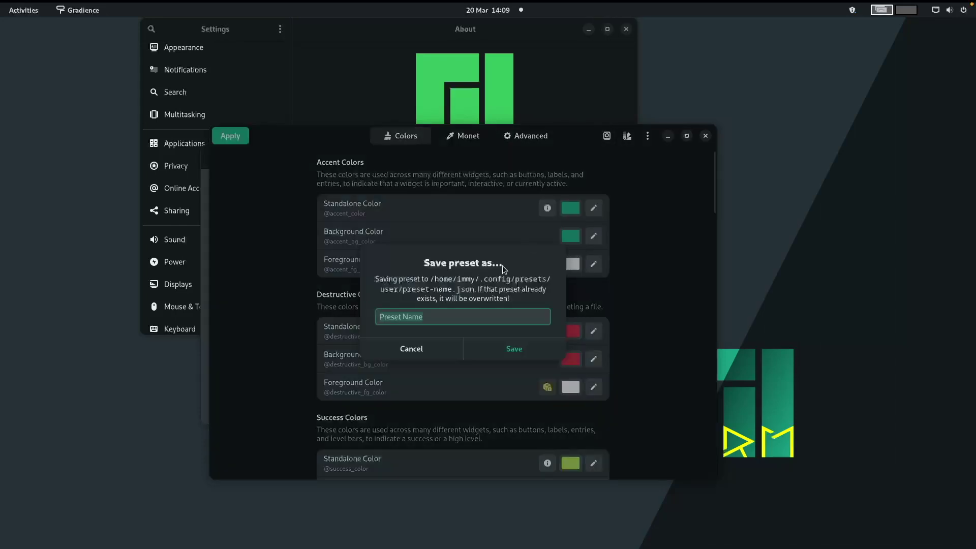
- Cancel saving, search 'gruv' in Explore presets, download Gruvbox Dark, then close Settings
click(433, 349)
click(627, 135)
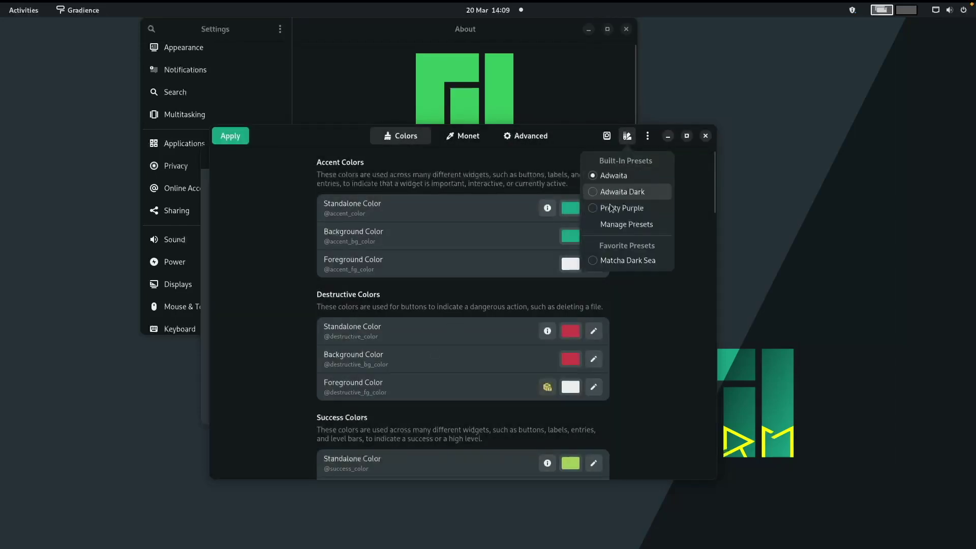
click(619, 228)
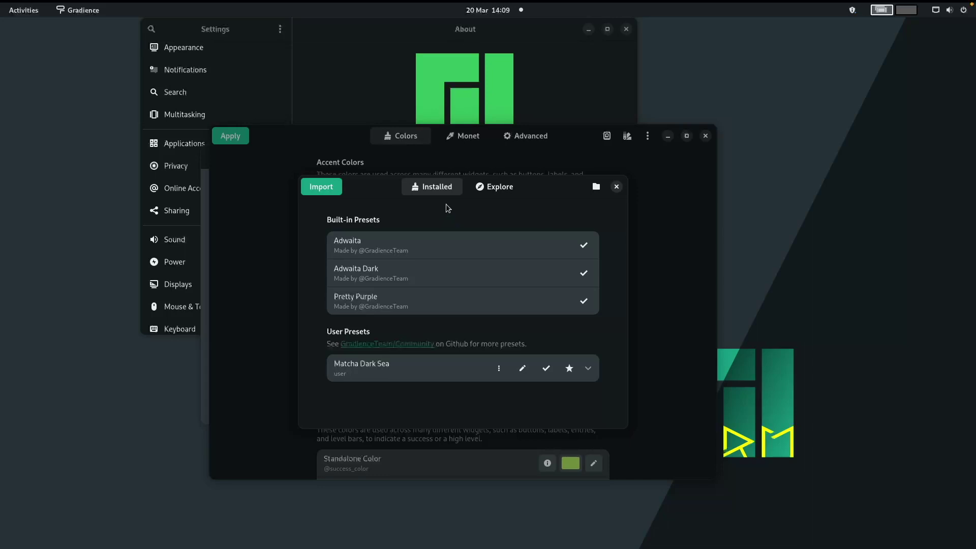
click(484, 196)
click(388, 278)
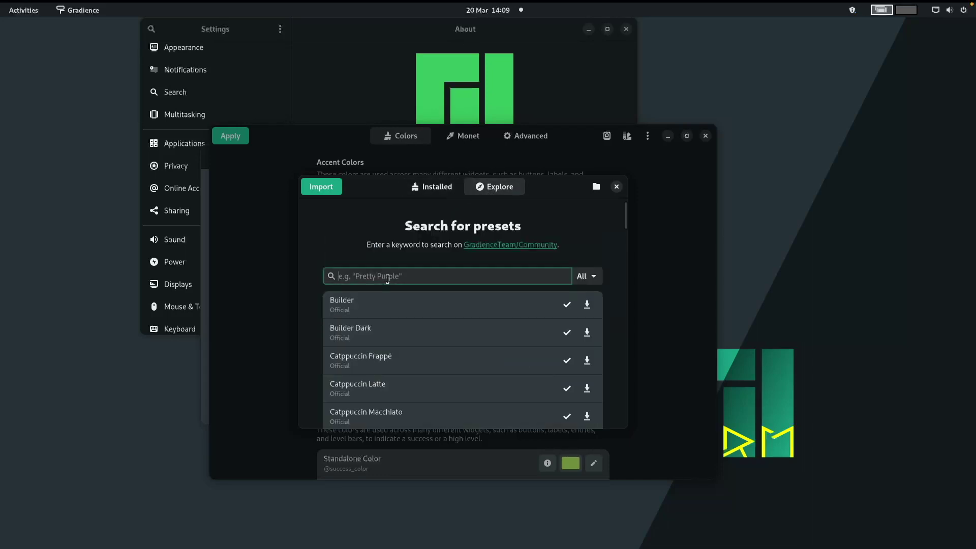
text(gruvbox)
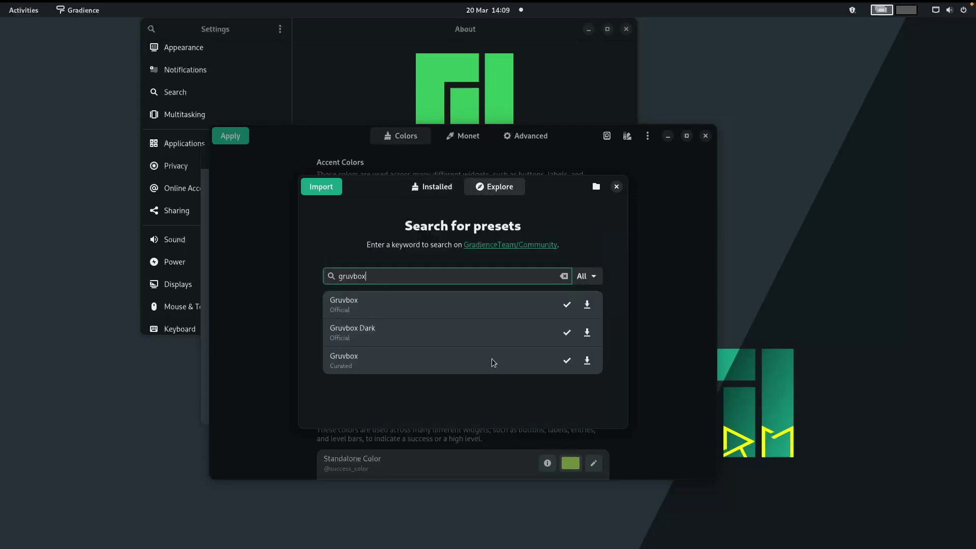
click(566, 332)
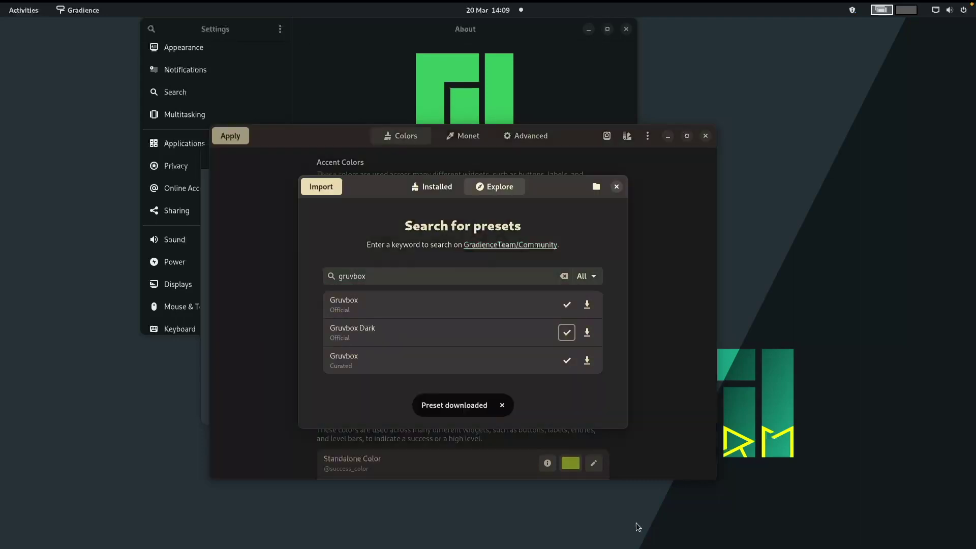
click(634, 33)
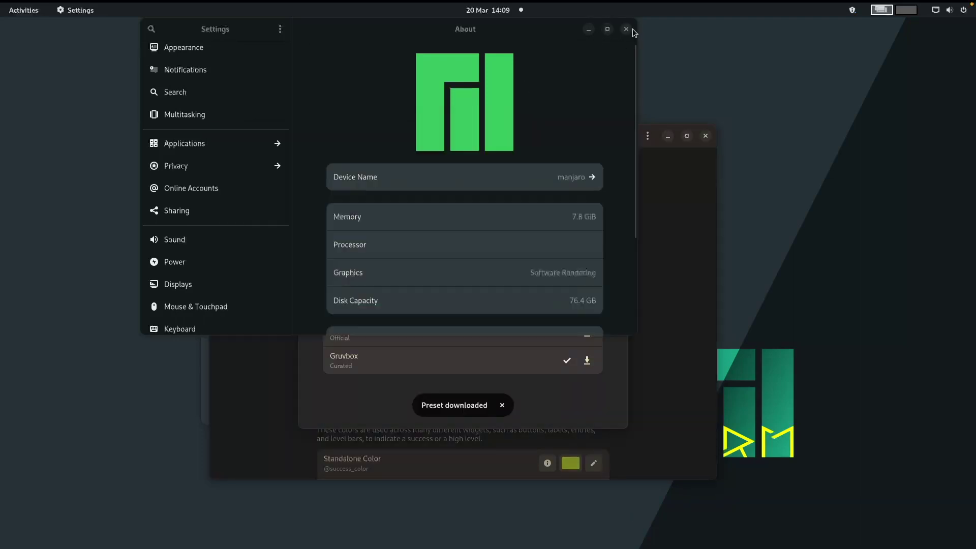
key(ctrl+q)
- Open Settings from the activities search, then close it again
key(super)
text(setti)
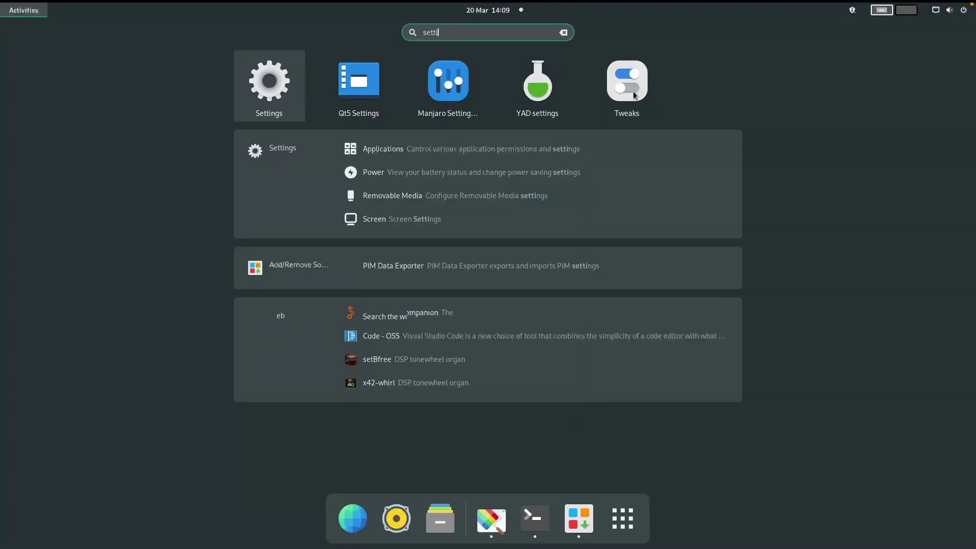
text(ngs)
key(Return)
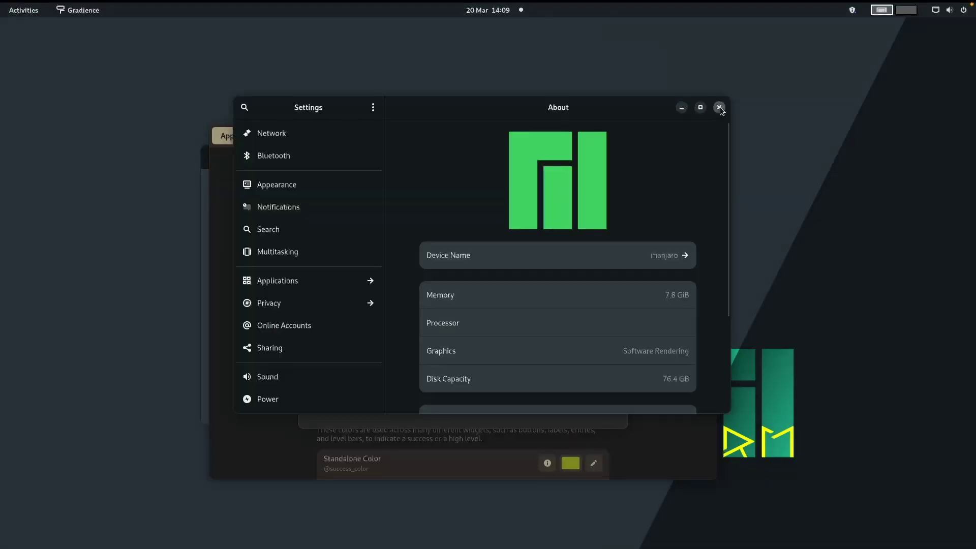
click(719, 107)
- Apply the loaded Gradience colour scheme, including GTK 3 apps, then close Gradience
click(618, 187)
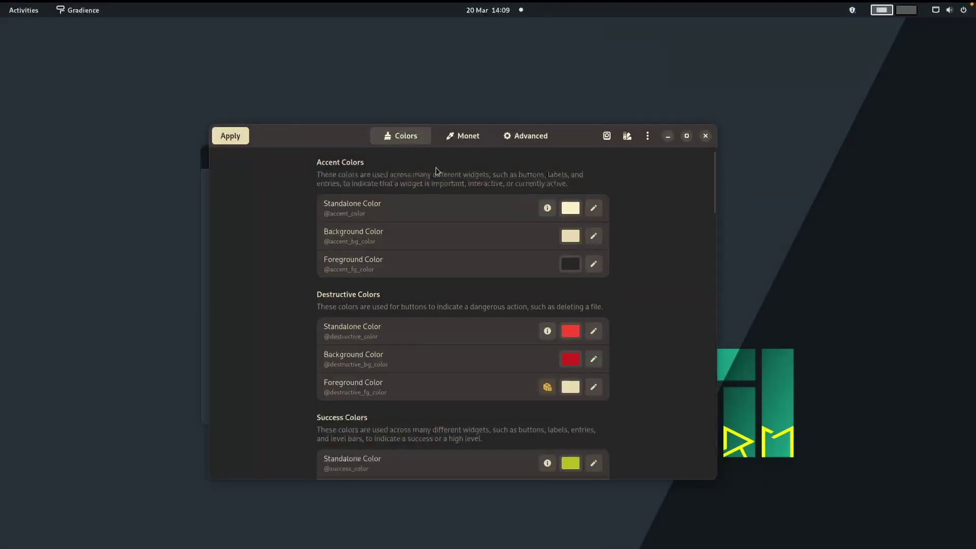
click(230, 135)
click(459, 325)
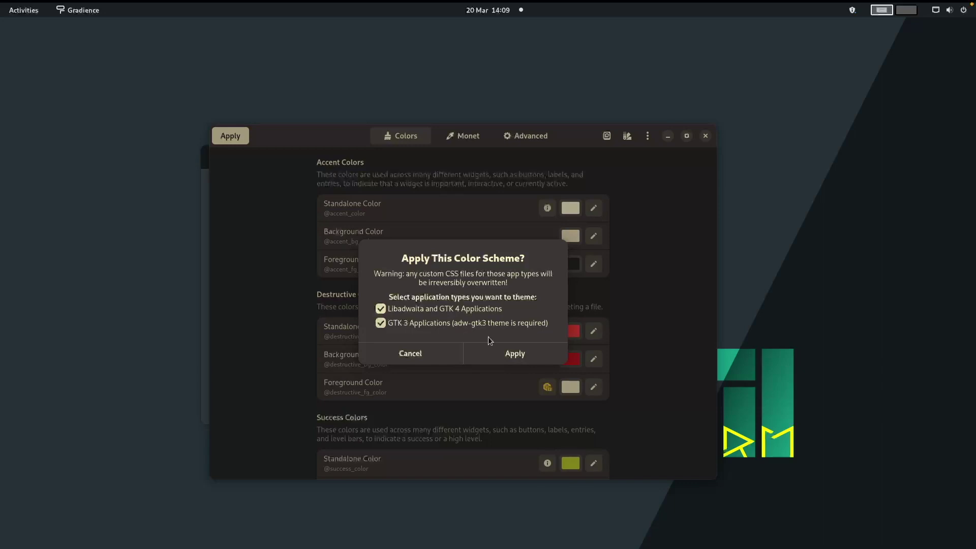
click(508, 352)
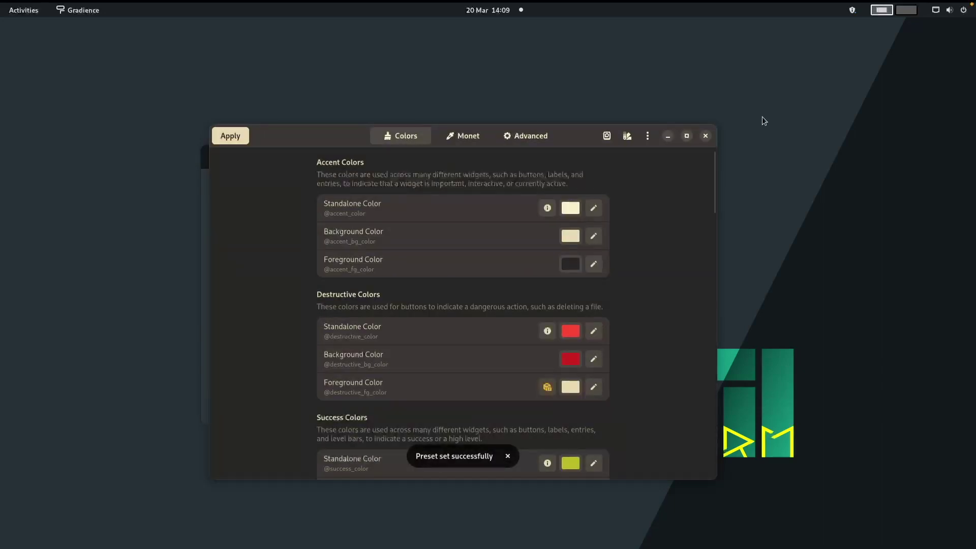
click(709, 136)
- Reopen Settings, then close it along with the Terminal and Add/Remove Software windows
key(super)
text(setting)
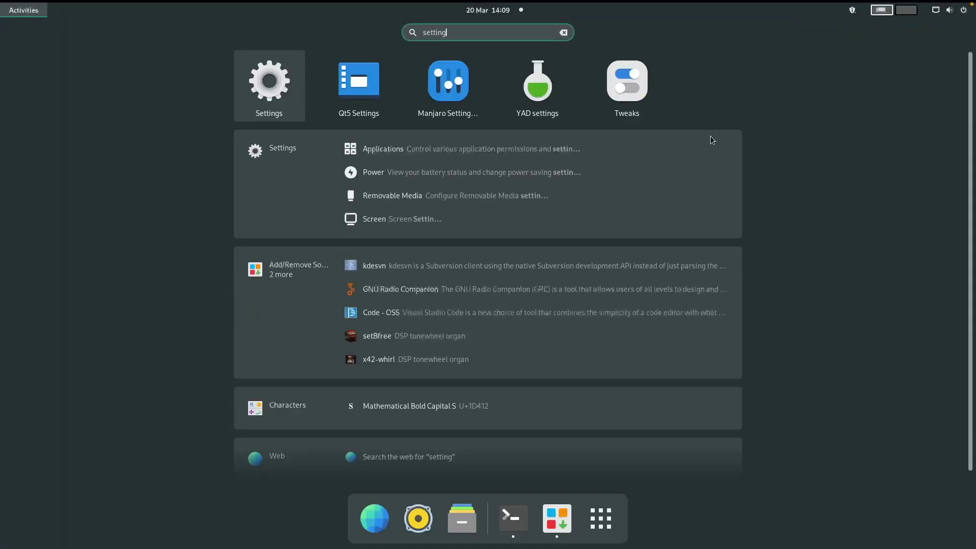
key(Return)
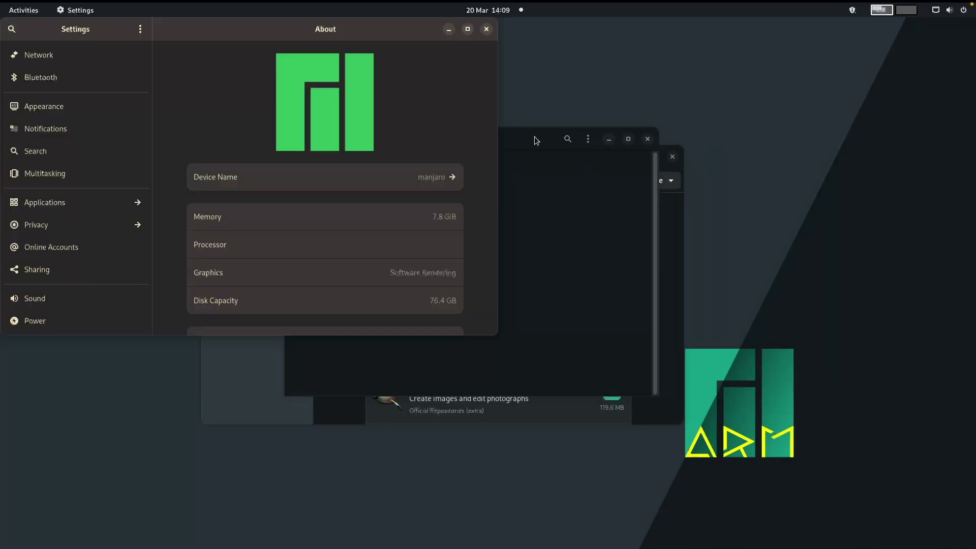
scroll(218, 241, up, 5)
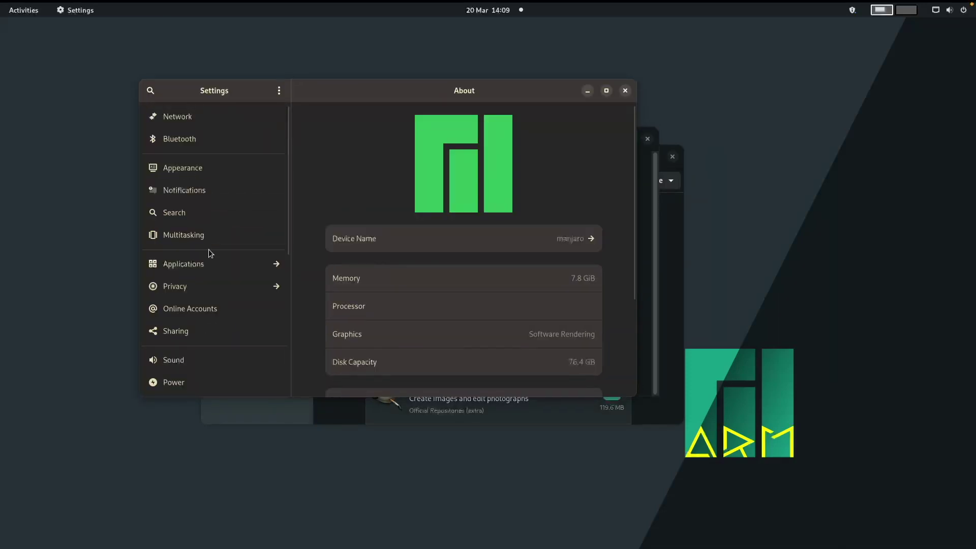
click(625, 90)
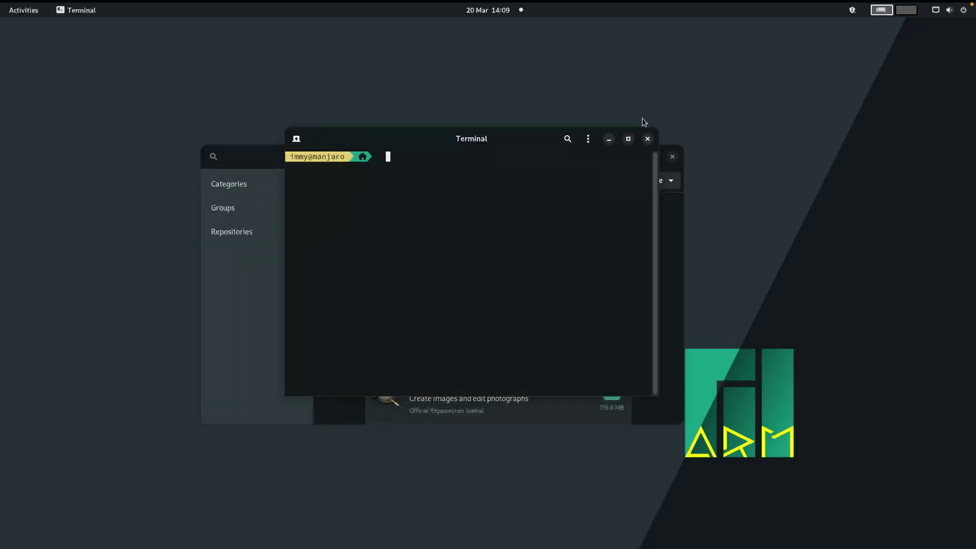
click(647, 138)
click(671, 157)
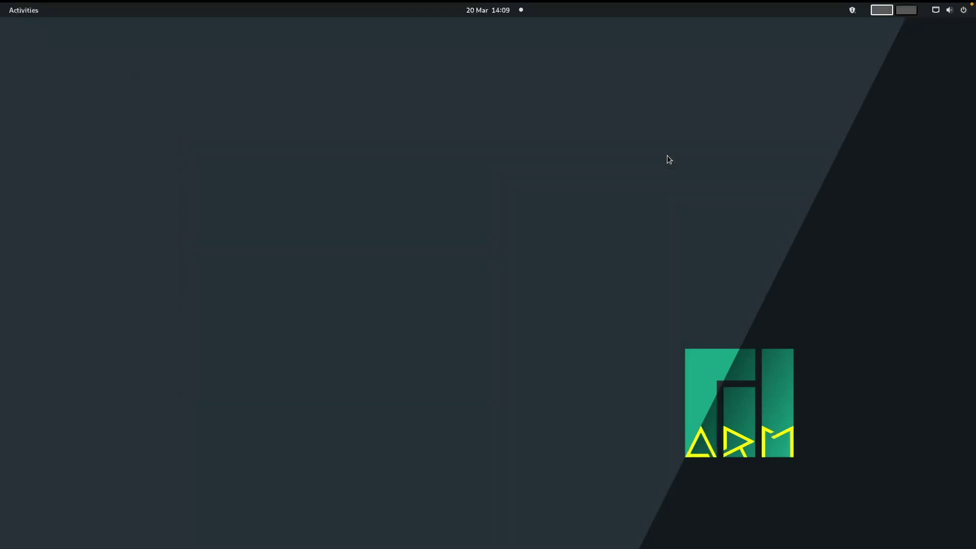
key(super)
- Launch Helix from the app grid, centre its window and type 'orudnuyrpand'
click(556, 495)
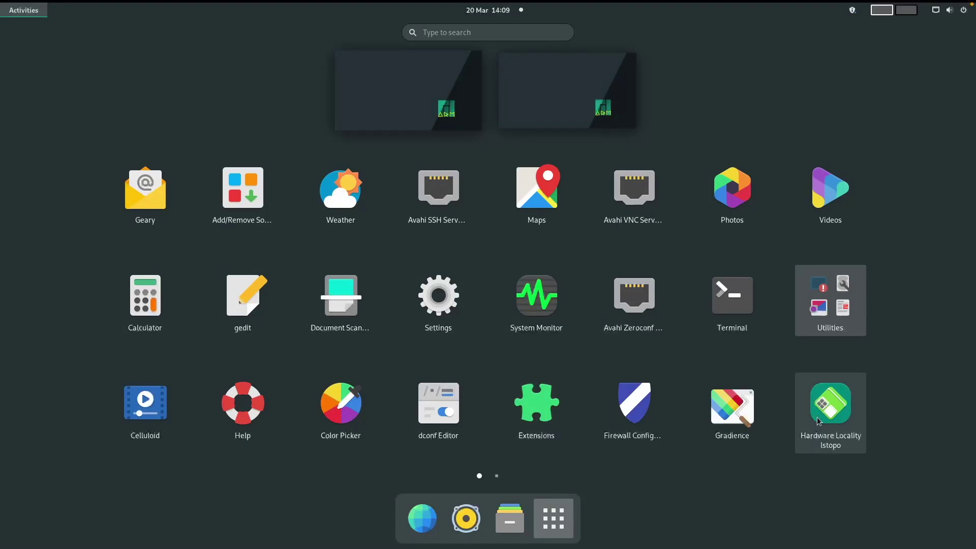
scroll(816, 417, down, 1)
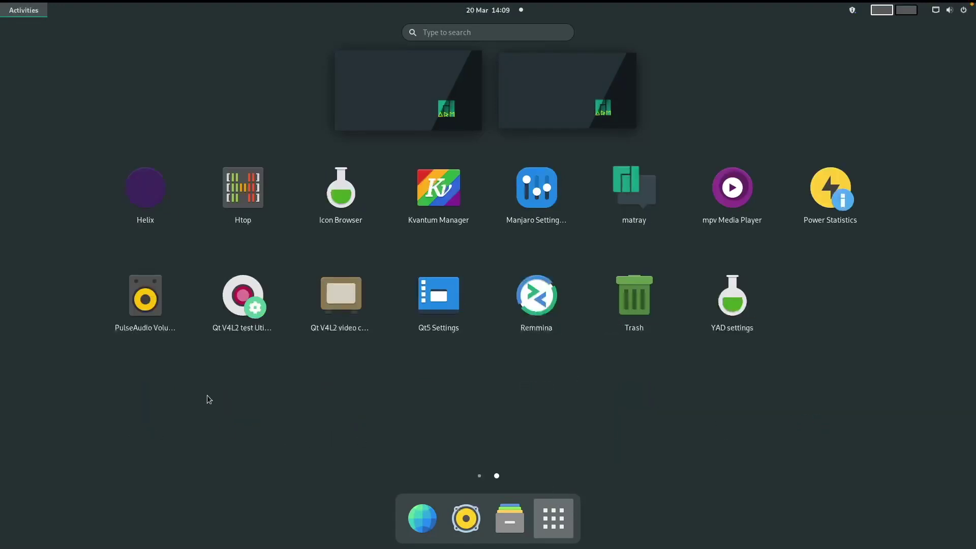
click(134, 199)
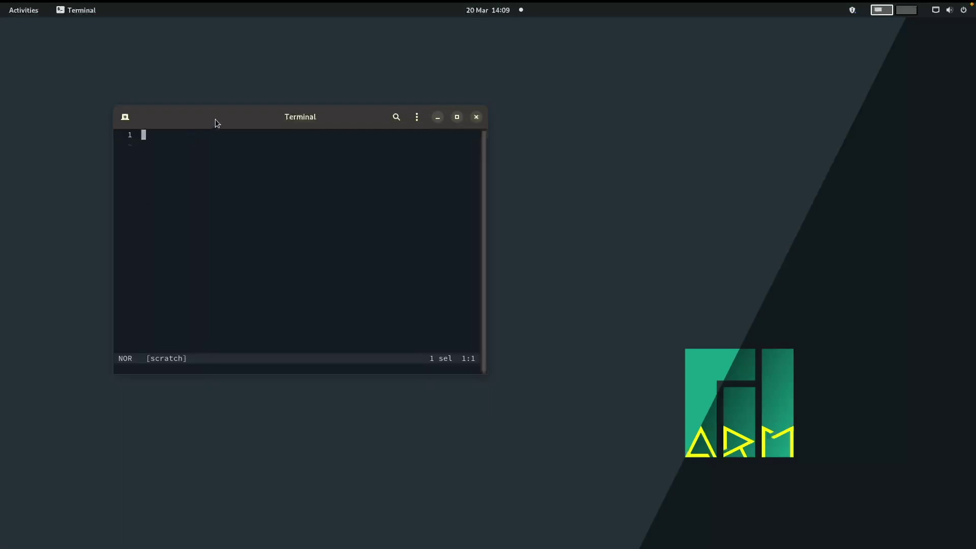
drag(214, 119, 379, 154)
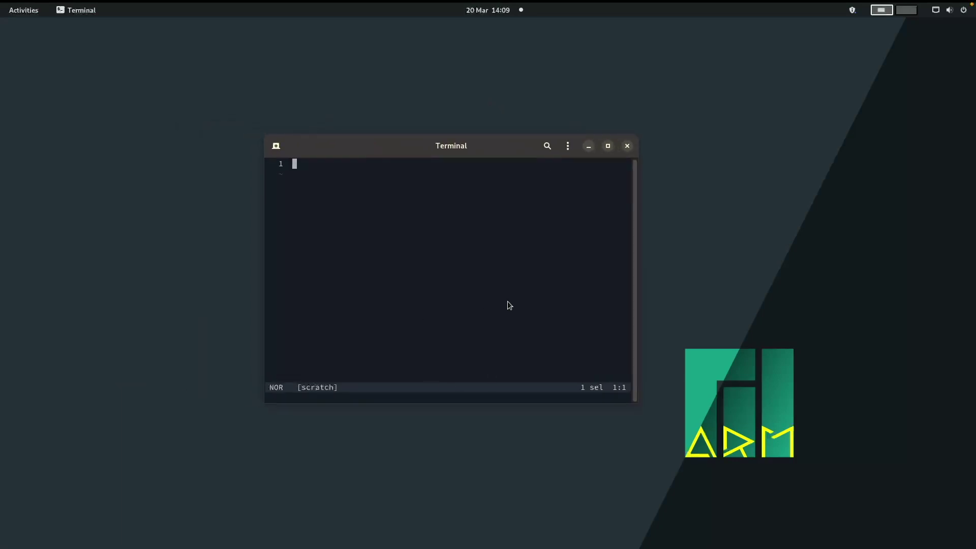
text(orudnuyrpand)
- Launch htop from the app grid to view processes, then close it
key(super)
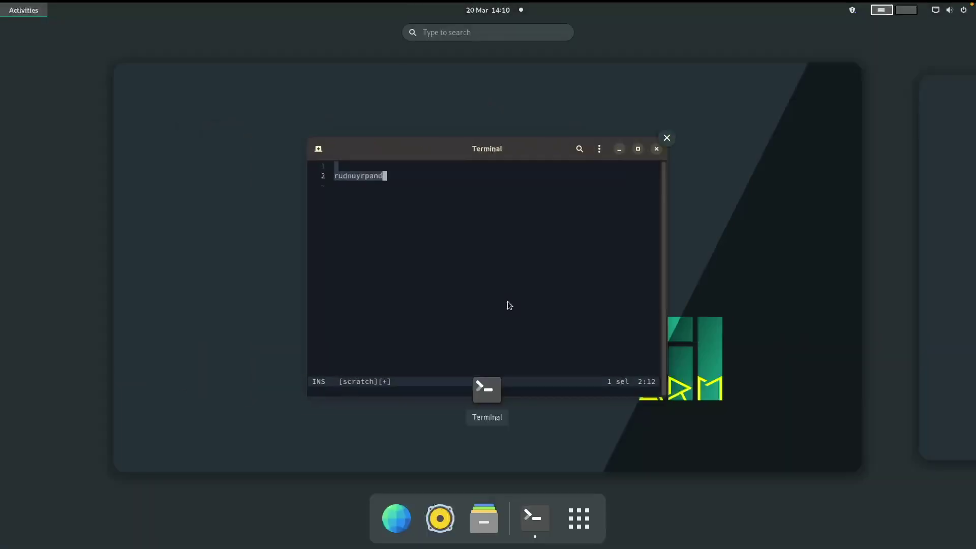
click(579, 518)
scroll(472, 346, down, 1)
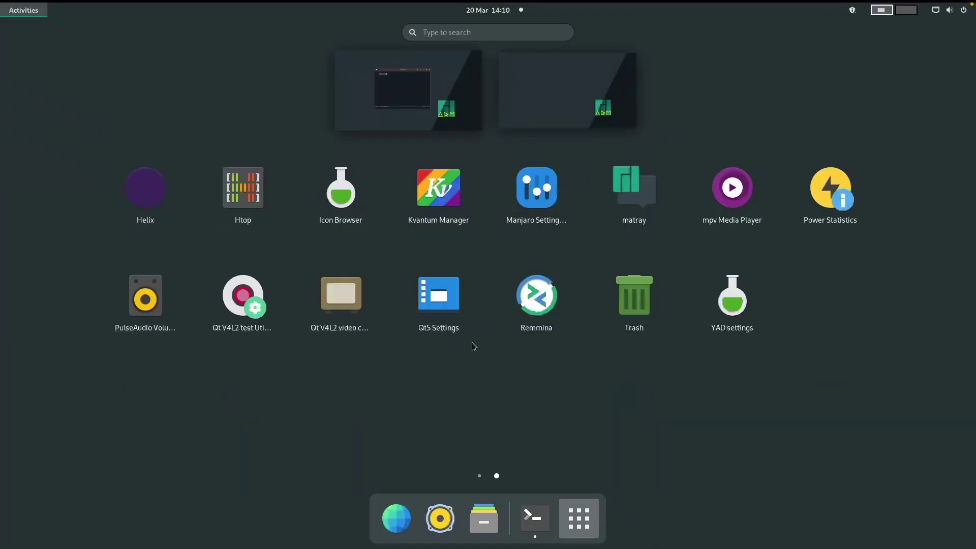
click(250, 197)
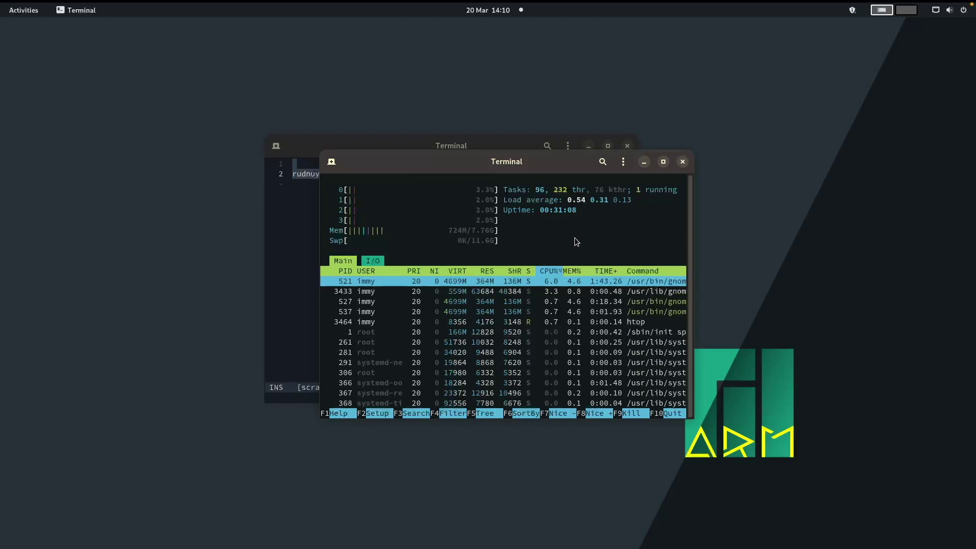
click(682, 161)
- Launch Manjaro Settings Manager from the full application grid
key(super)
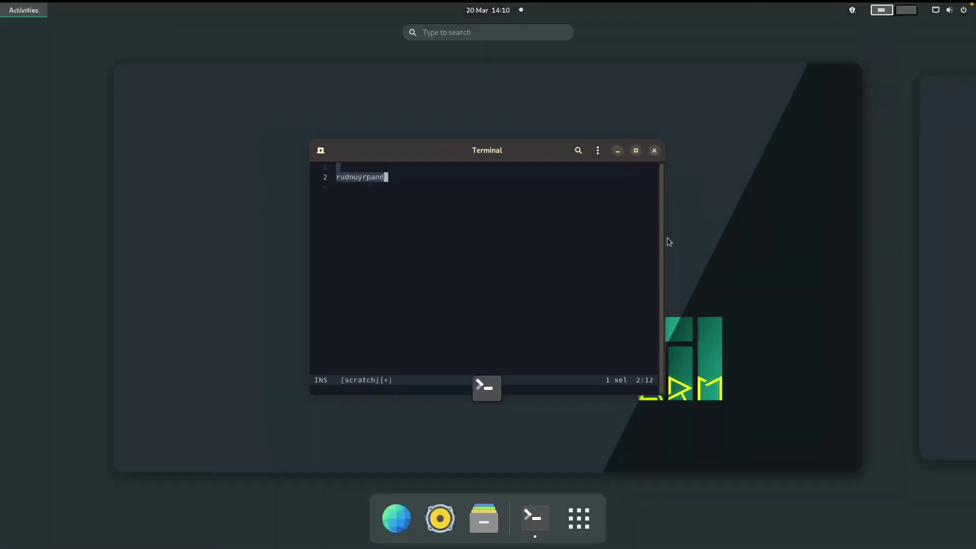
scroll(574, 514, down, 1)
click(574, 514)
scroll(531, 318, down, 1)
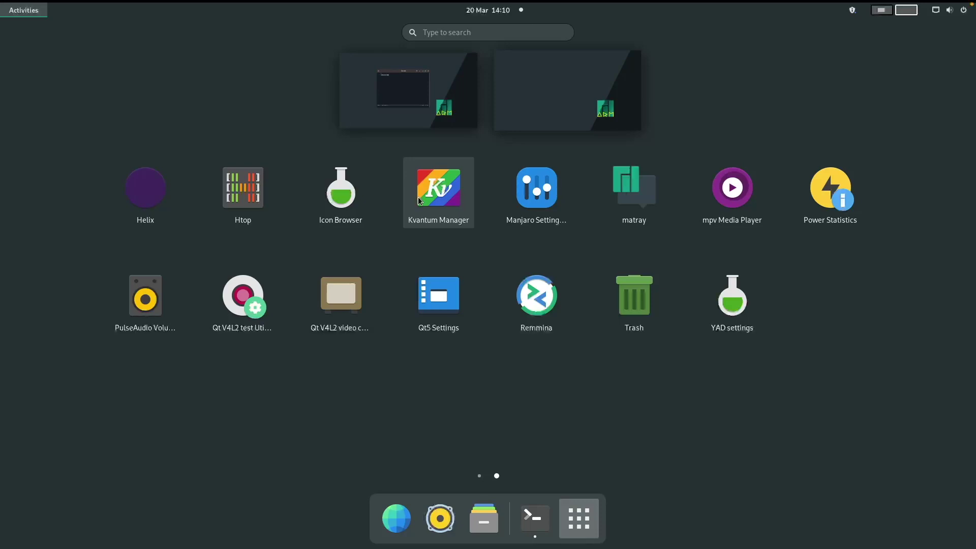
click(536, 200)
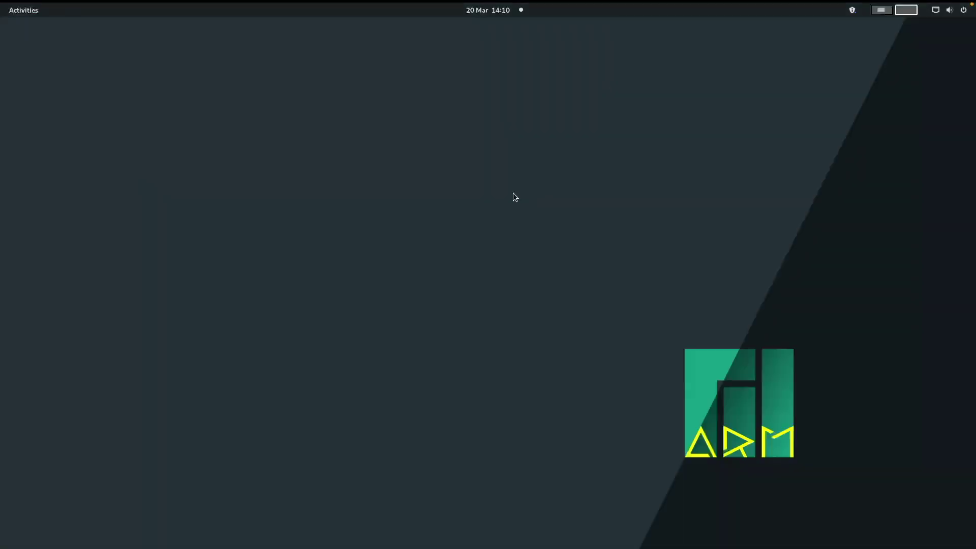
drag(196, 48, 618, 140)
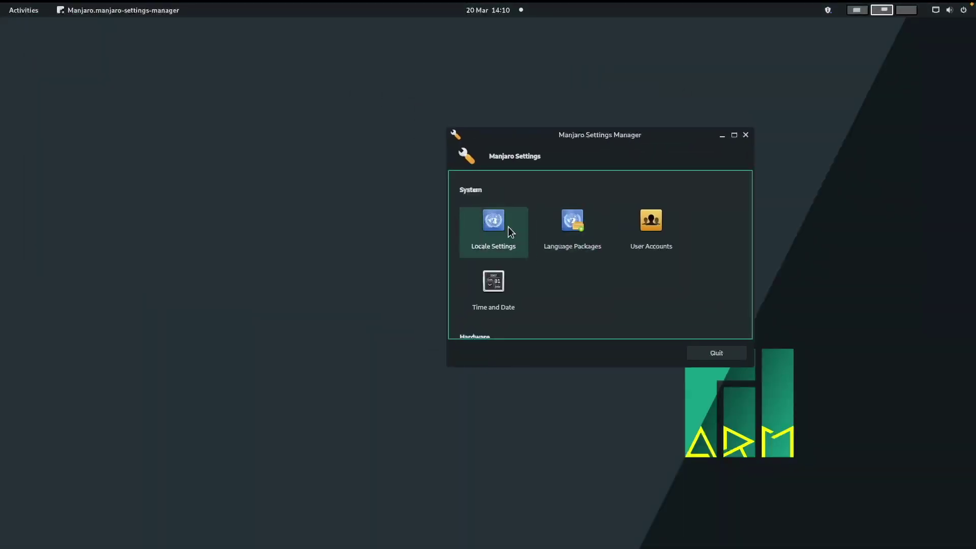
scroll(509, 231, down, 3)
scroll(510, 232, up, 3)
scroll(503, 229, down, 3)
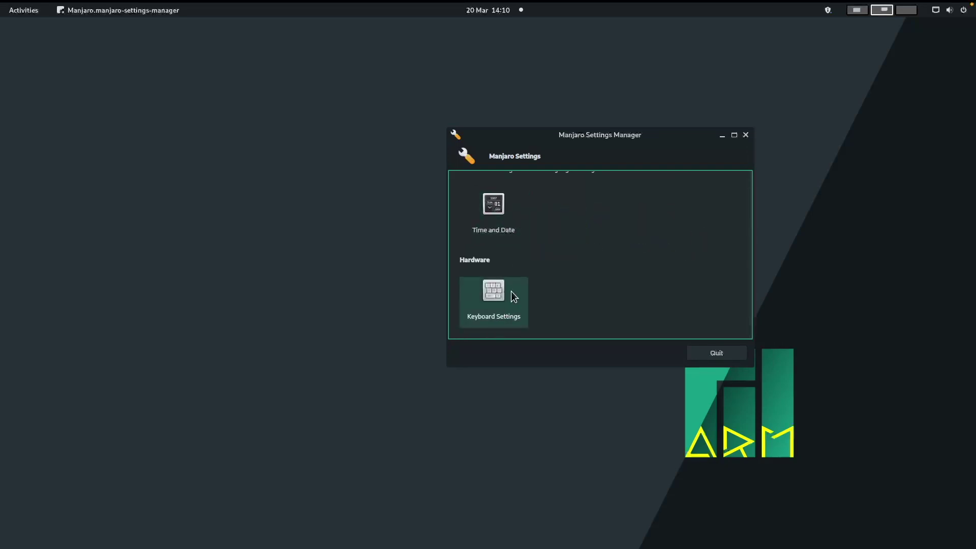
scroll(511, 291, up, 2)
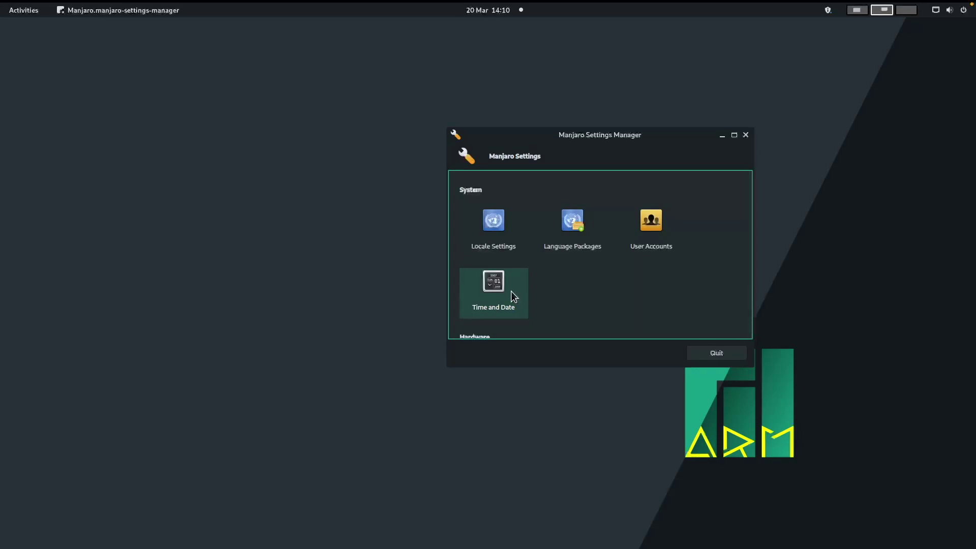
drag(598, 145, 483, 145)
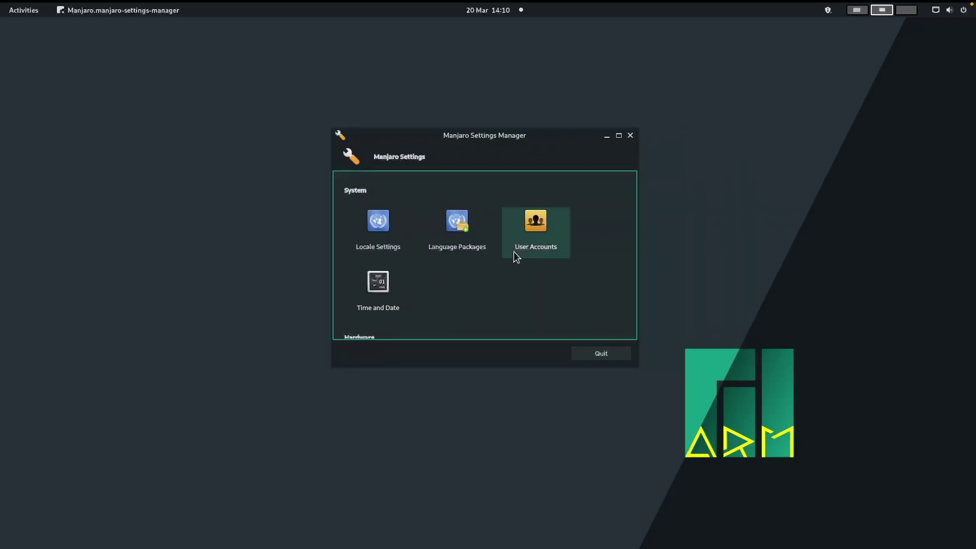
scroll(516, 304, down, 2)
scroll(514, 305, up, 2)
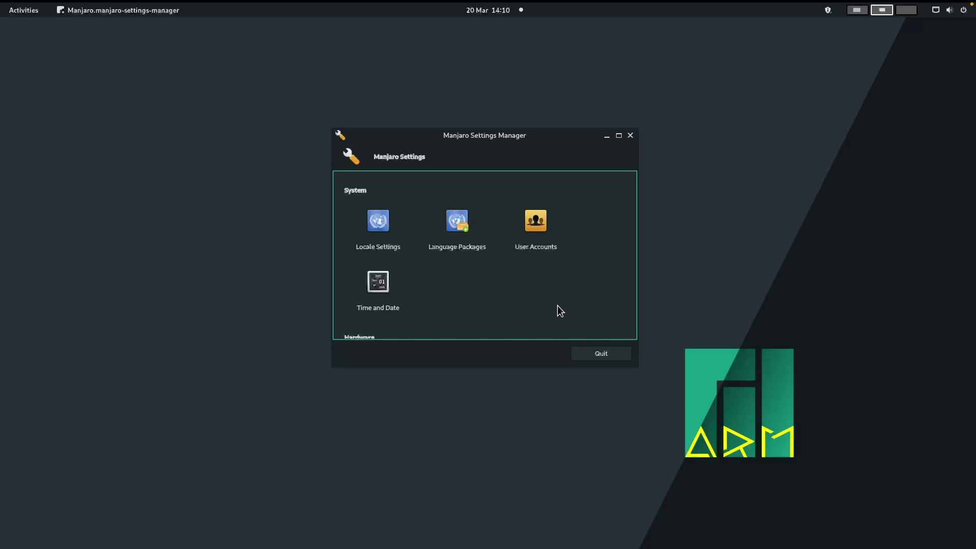
click(592, 353)
- Browse both app grid pages and view, then dismiss, the Power Statistics options
key(super)
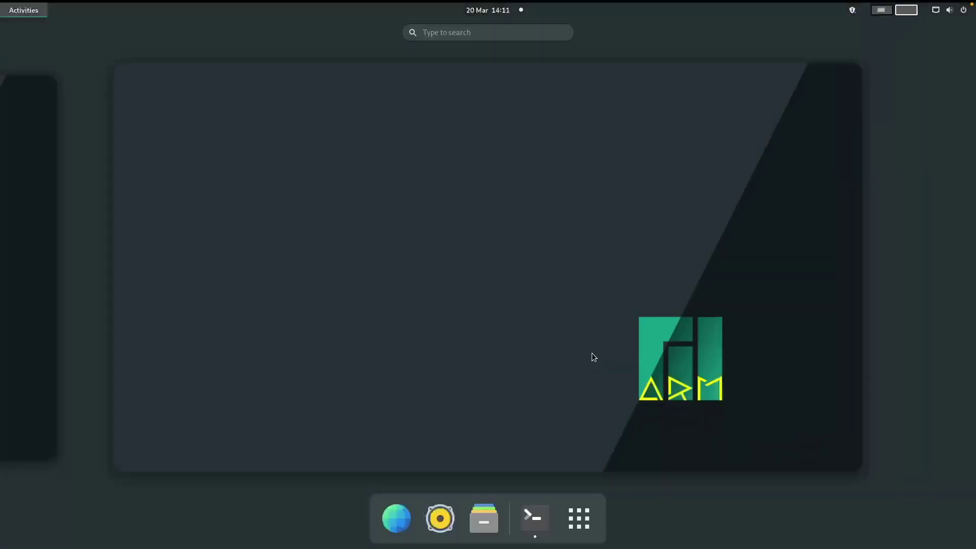
click(579, 518)
scroll(572, 343, down, 1)
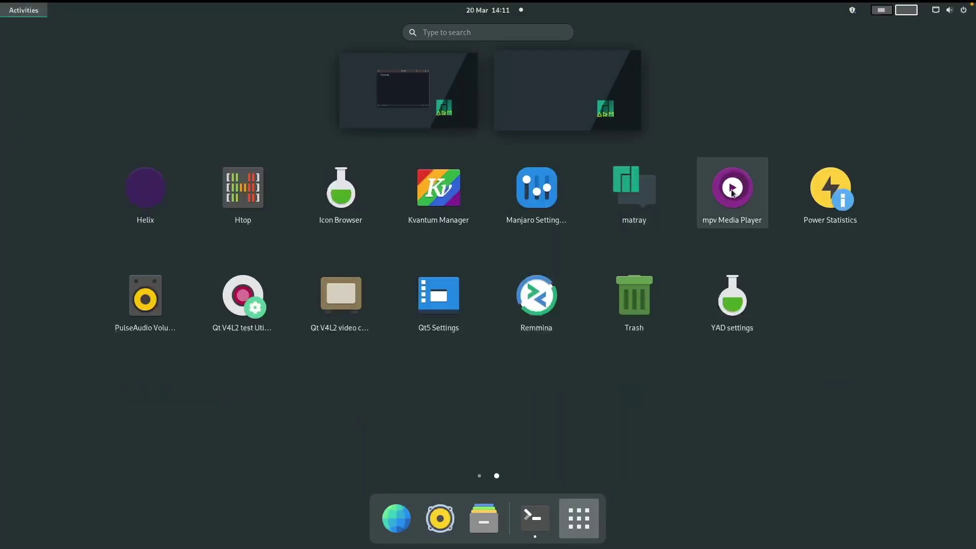
scroll(732, 203, up, 1)
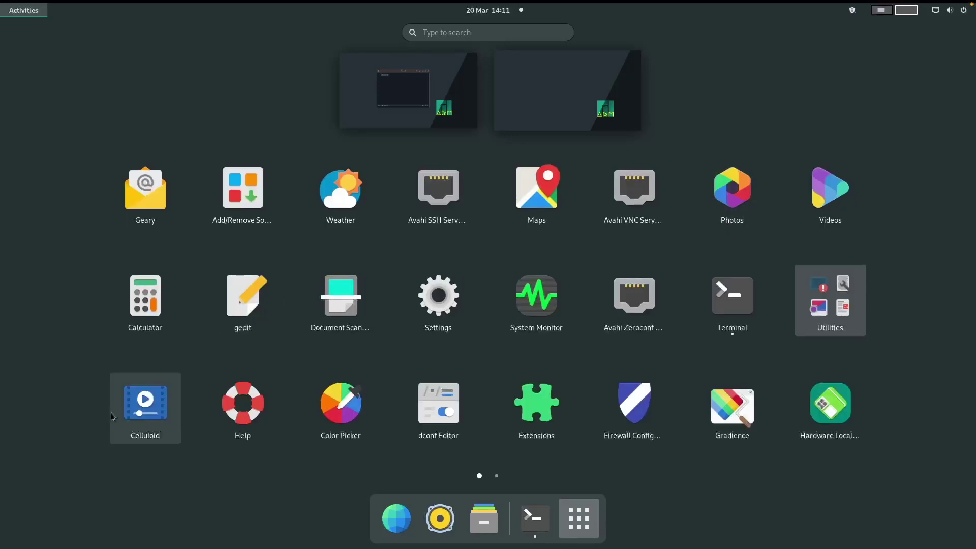
scroll(111, 406, down, 1)
right_click(845, 208)
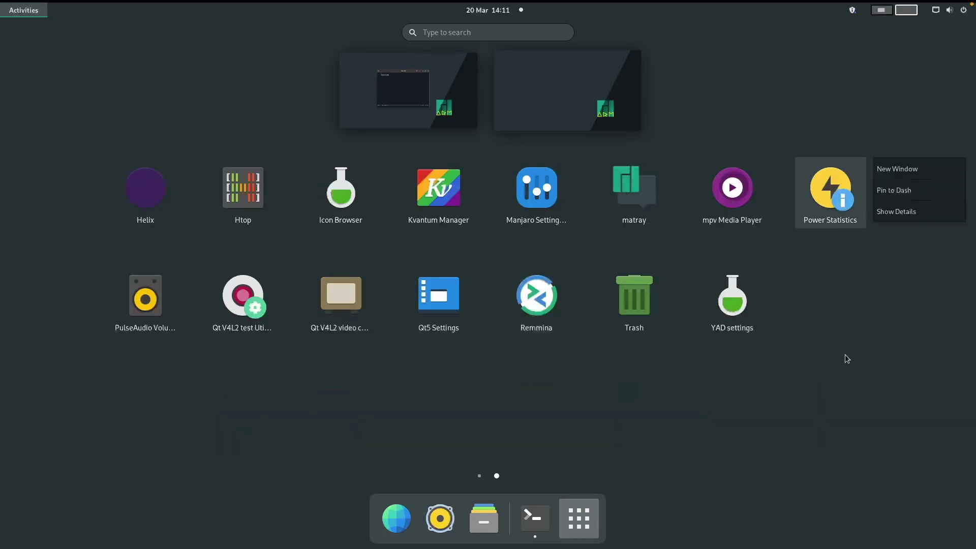
click(846, 358)
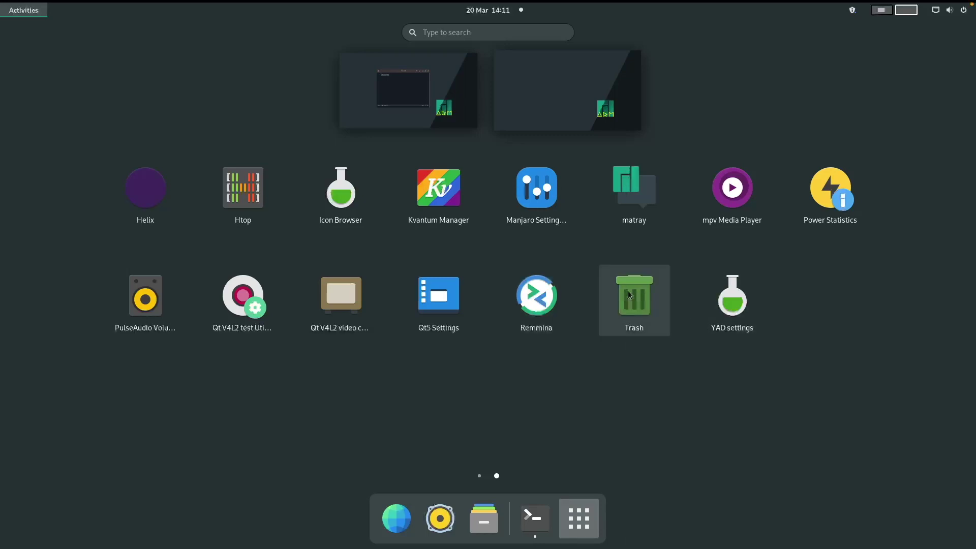
- Flip between the grid pages again, then launch the Web browser from the dock
scroll(736, 297, up, 1)
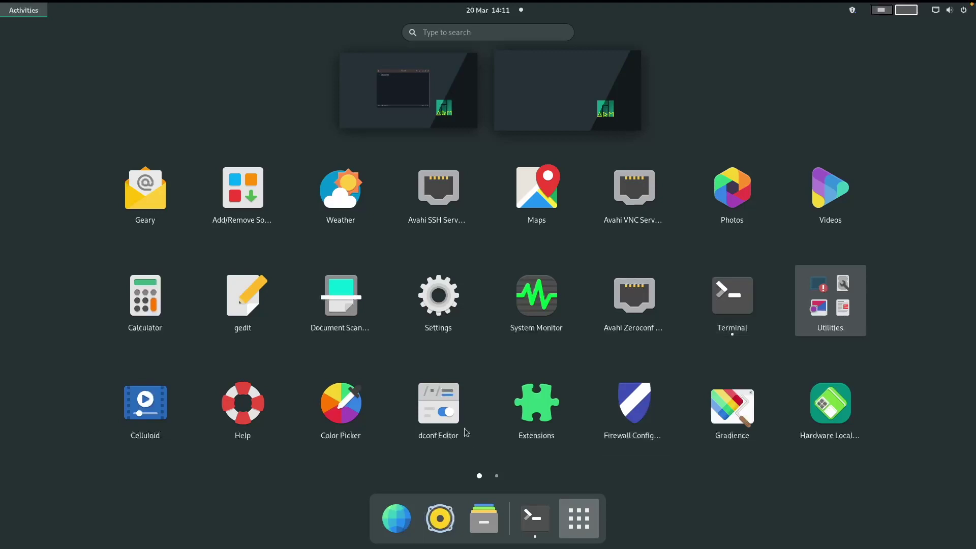
scroll(603, 399, down, 1)
scroll(601, 396, up, 1)
scroll(601, 396, down, 1)
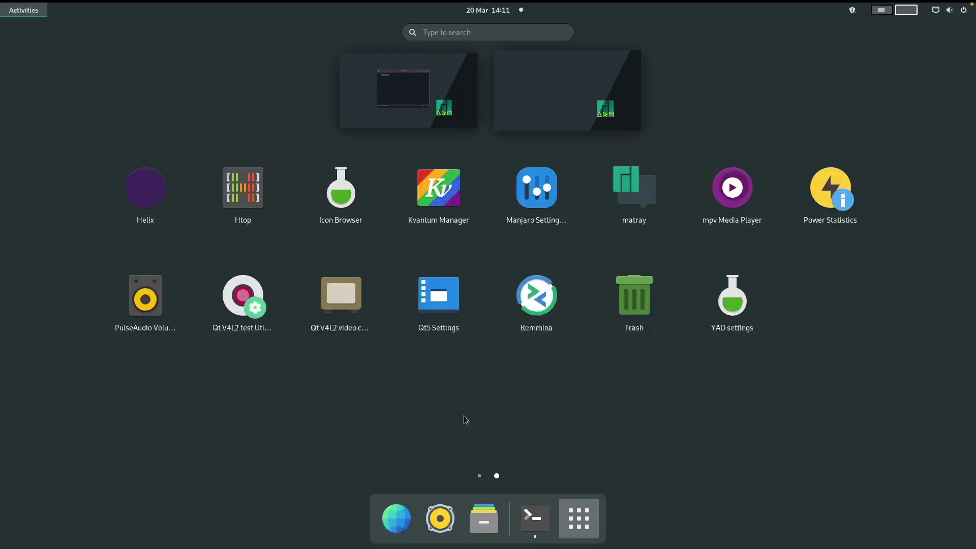
click(408, 520)
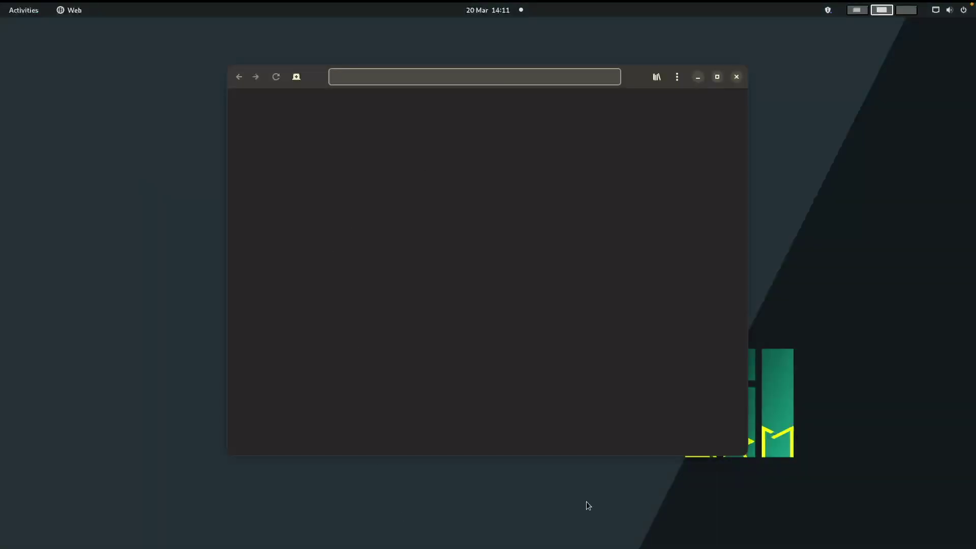
- Open the overview and app grid, then return focus to the Web window
key(super)
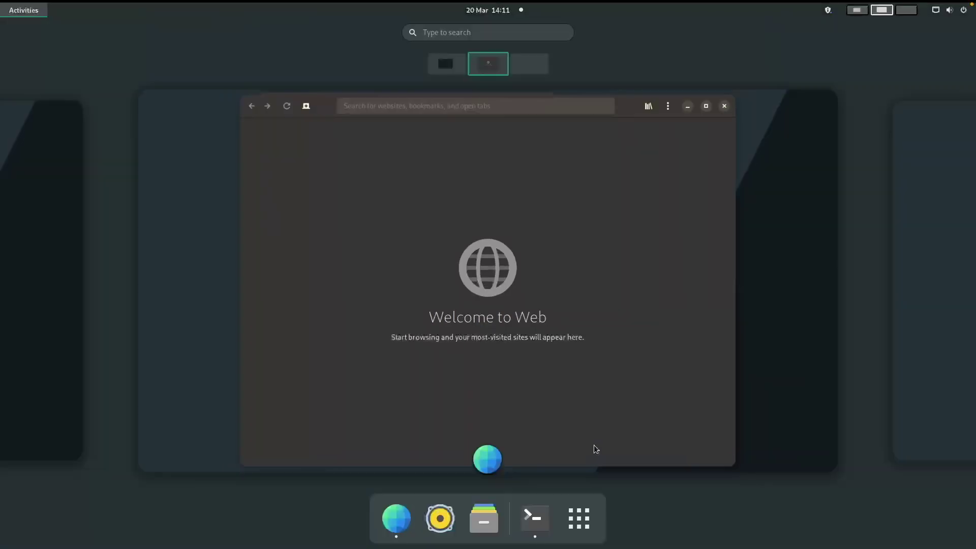
key(super)
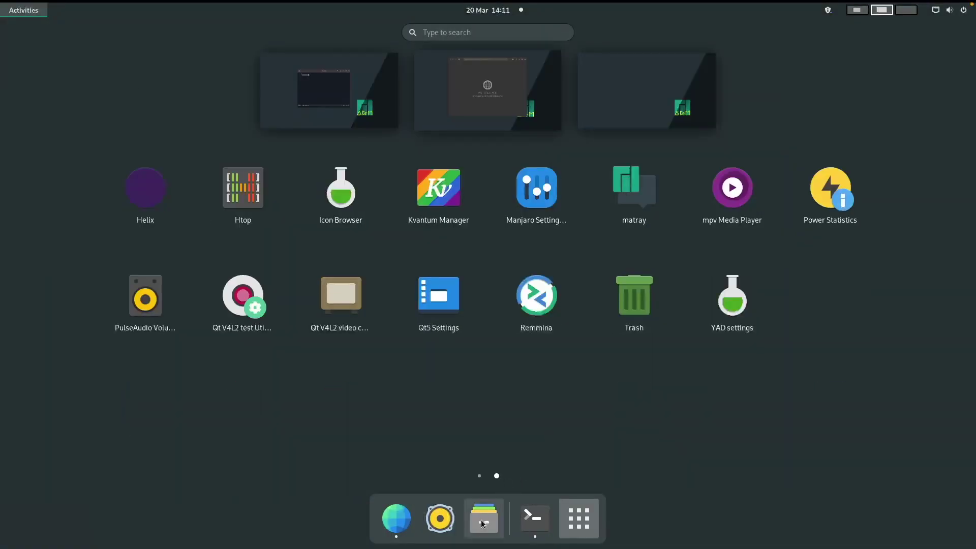
click(593, 517)
click(544, 362)
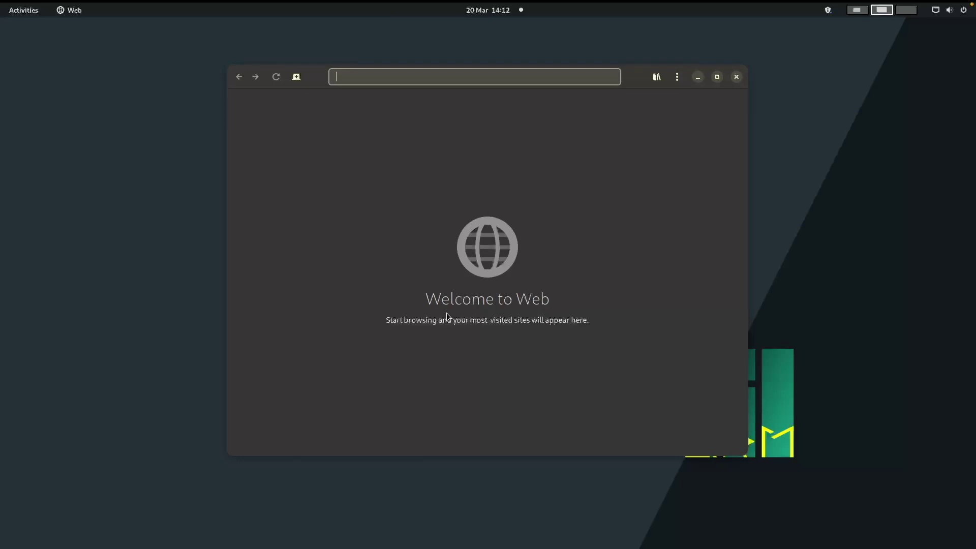
- Bring up the full application grid, flip between its two pages, and return to the browser
key(super)
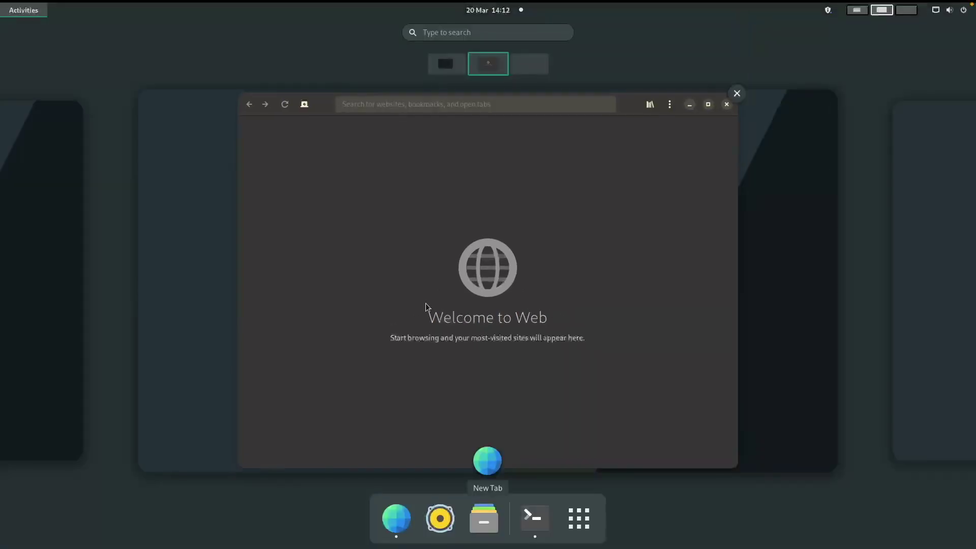
click(579, 518)
scroll(501, 348, down, 1)
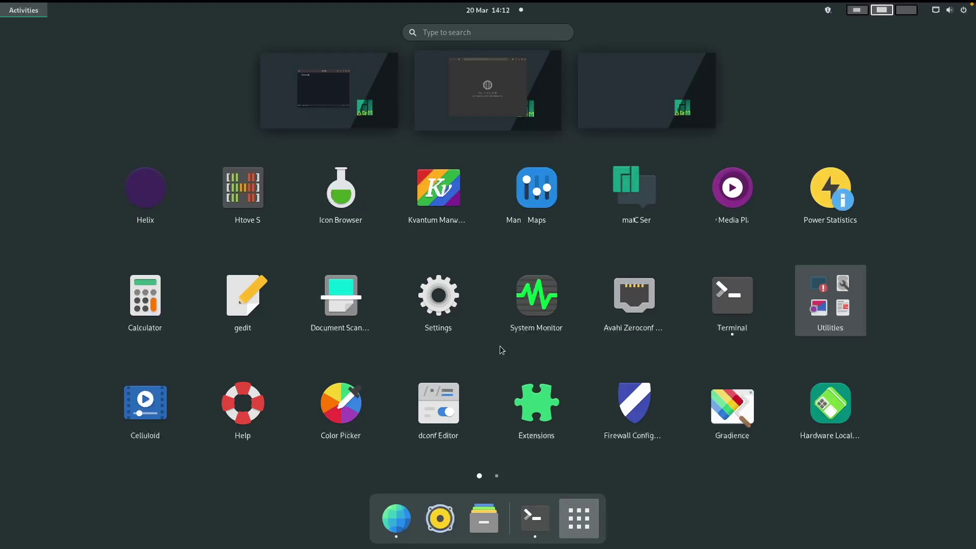
scroll(499, 345, up, 1)
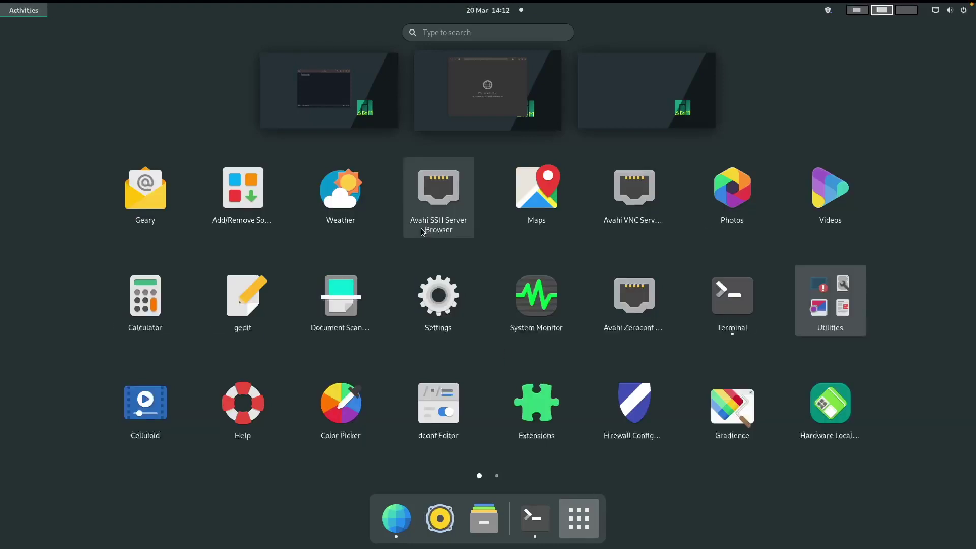
scroll(422, 231, down, 1)
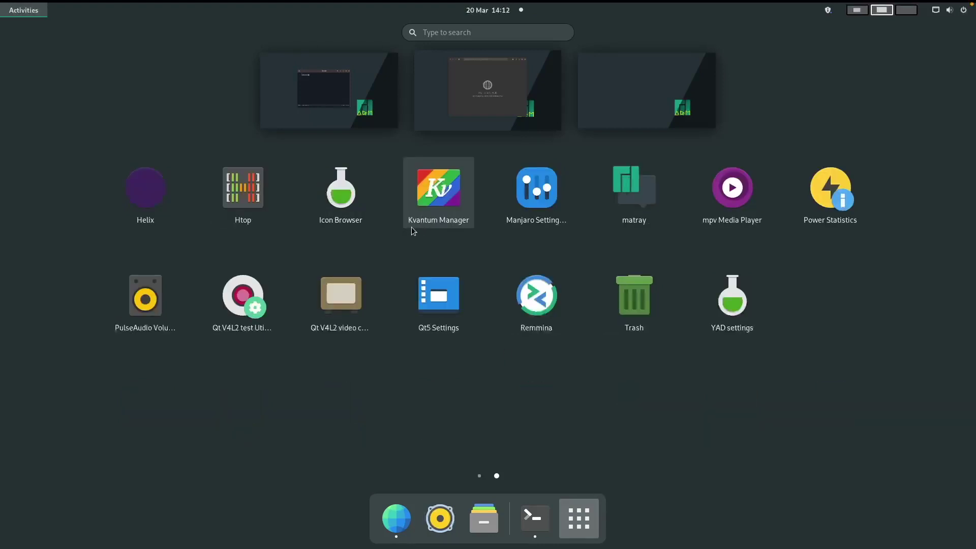
scroll(409, 229, up, 1)
key(super)
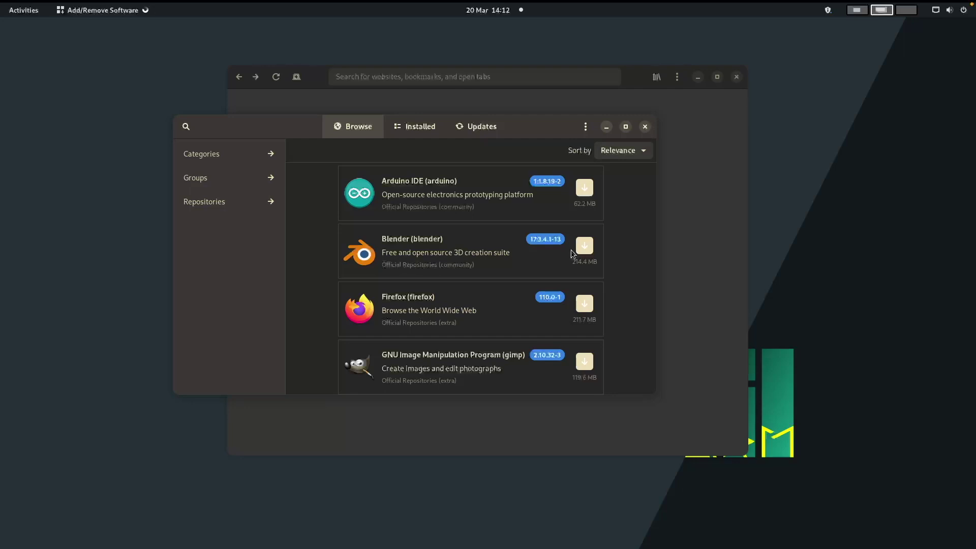
click(645, 127)
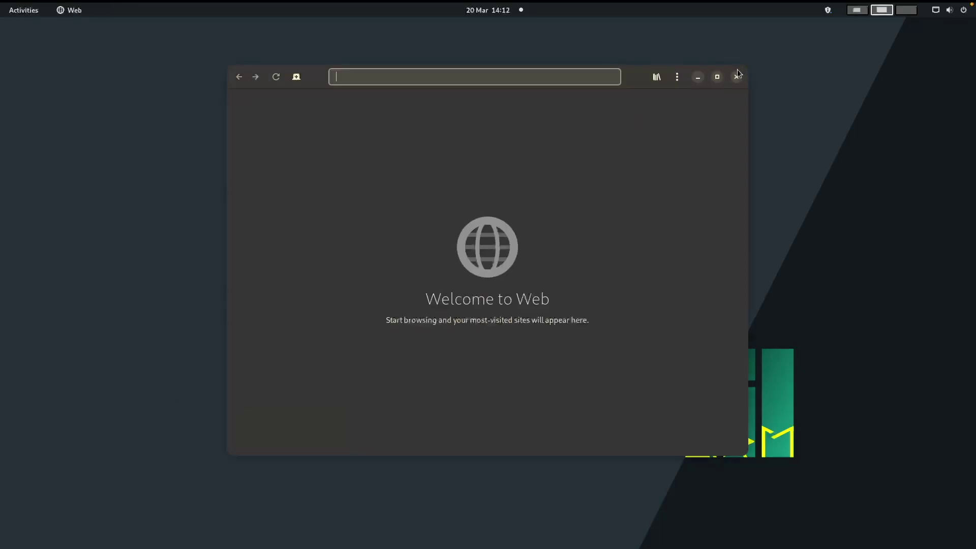
- Close Web, review Appearance via the desktop's Change Background… entry, then close Settings
click(737, 76)
right_click(494, 185)
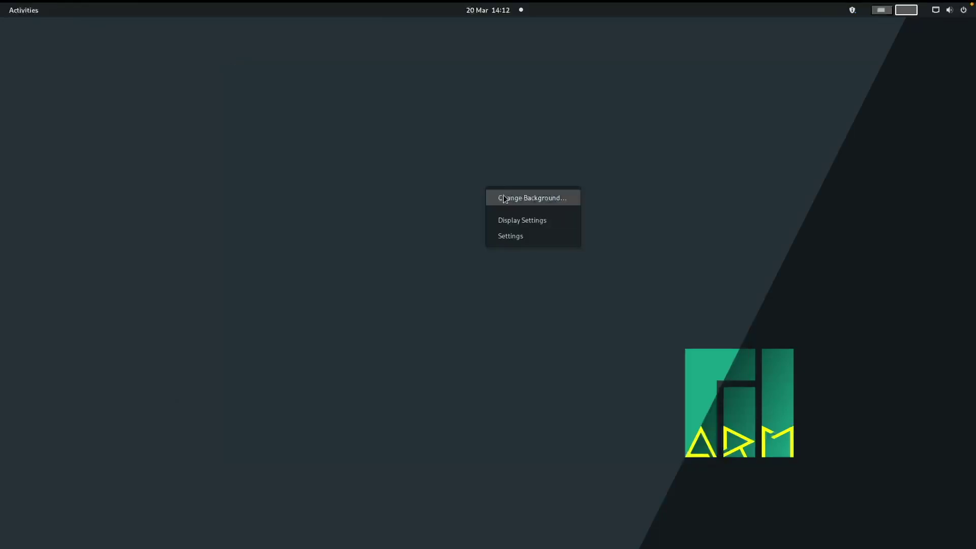
click(503, 196)
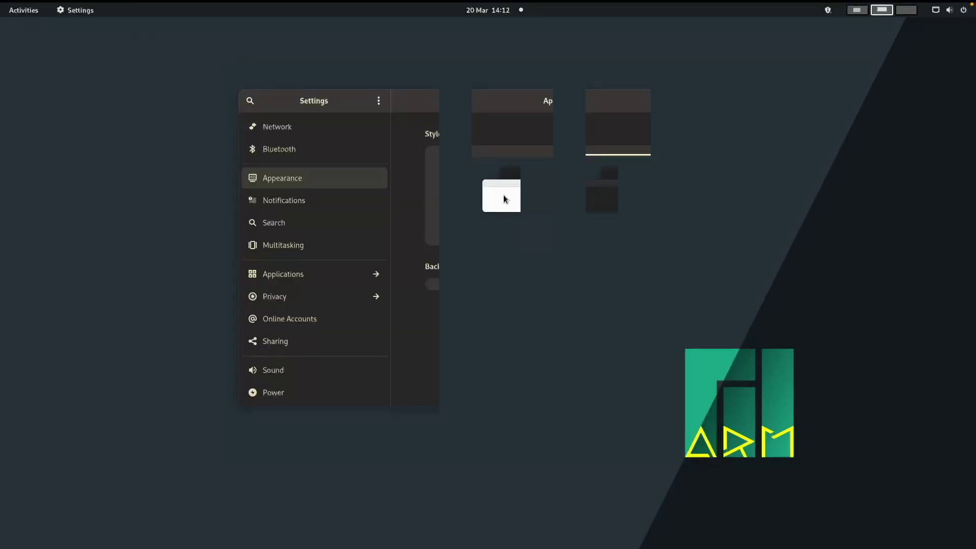
drag(440, 90, 322, 83)
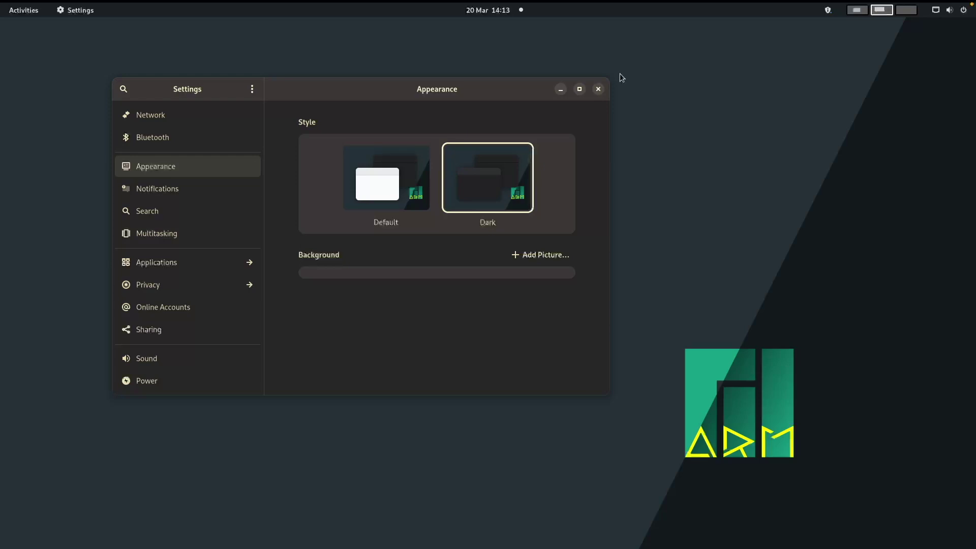
click(598, 90)
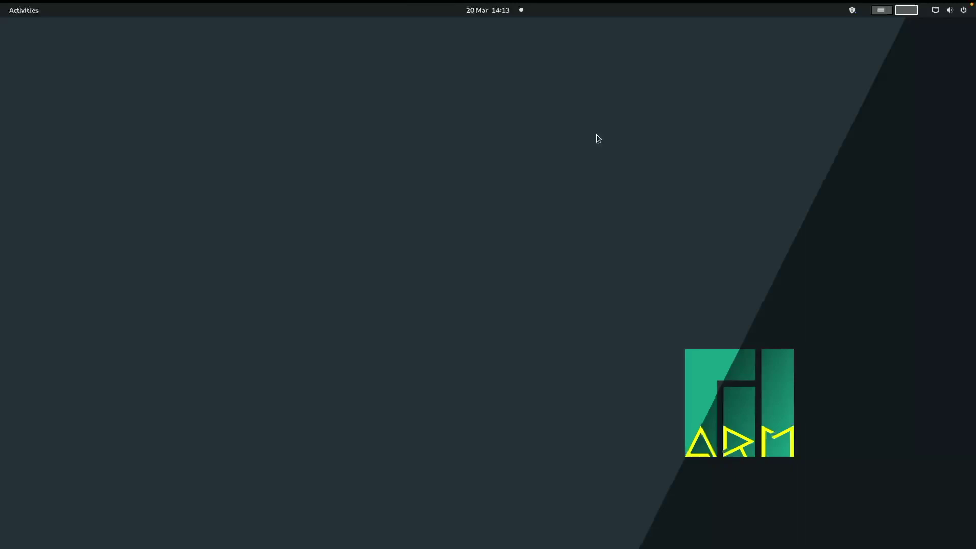
key(super)
- Open a Terminal window from the activities search
text(terminal)
key(Return)
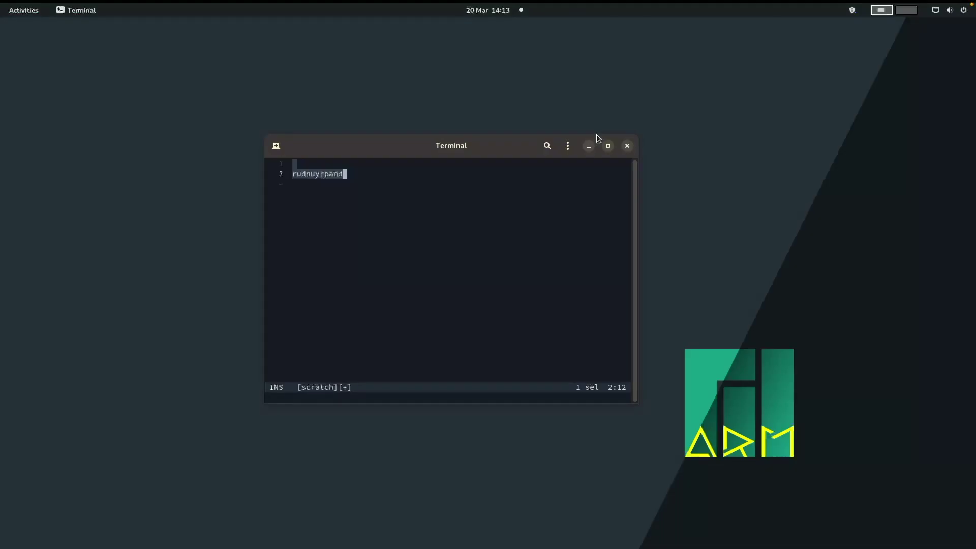
click(627, 146)
key(super)
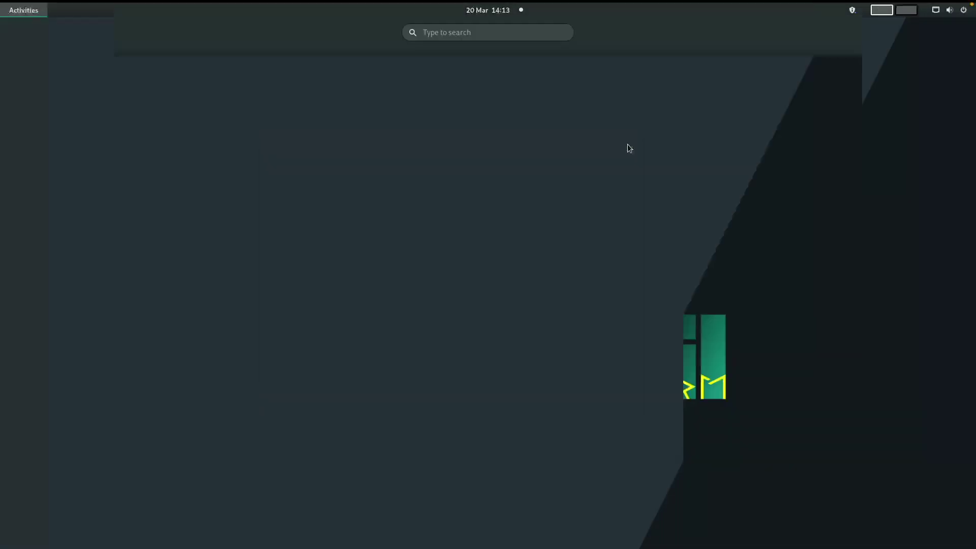
text(handl)
key(BackSpace)
key(BackSpace)
key(BackSpace)
key(BackSpace)
key(BackSpace)
text(ter)
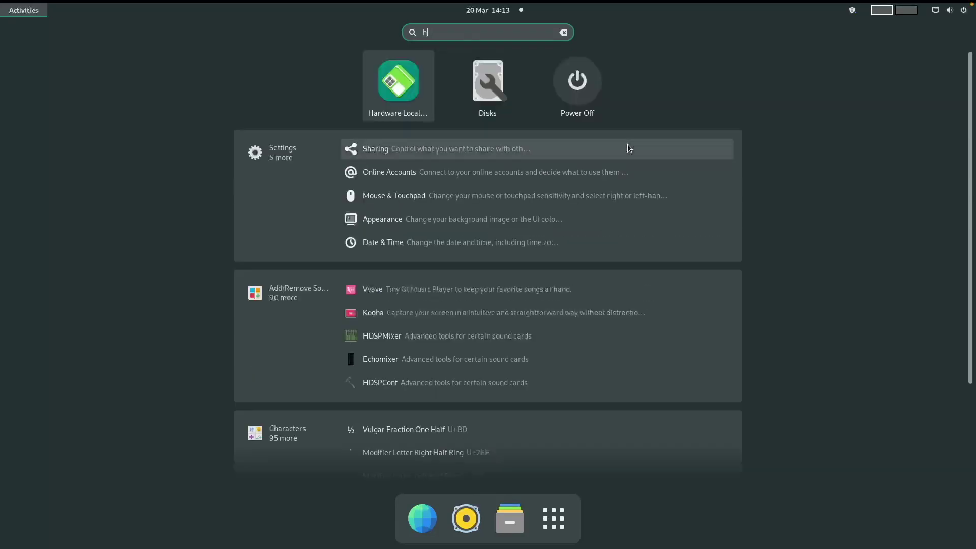
text(m)
key(Return)
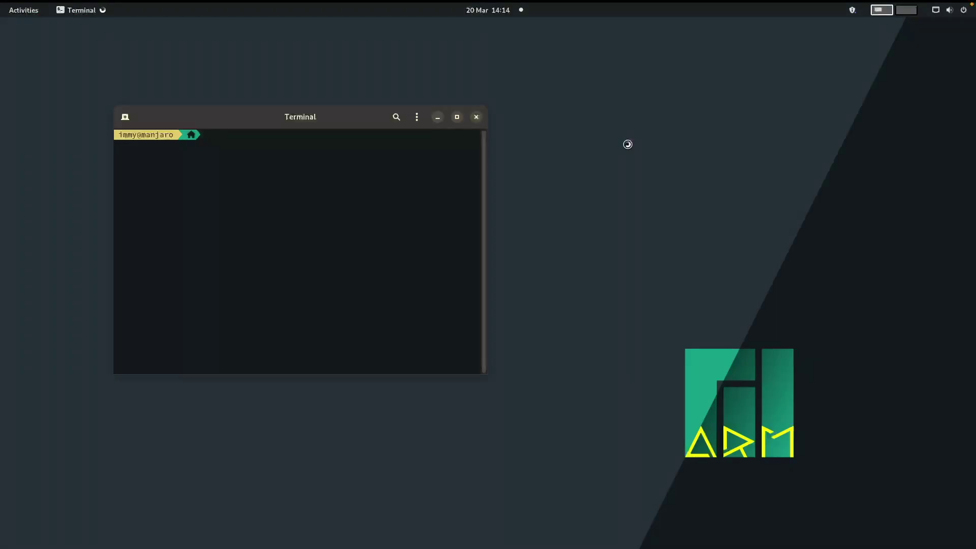
- Search the repositories for HandBrake with pacman -Ss handbrake
text(pacman -Ss handbrake)
key(Return)
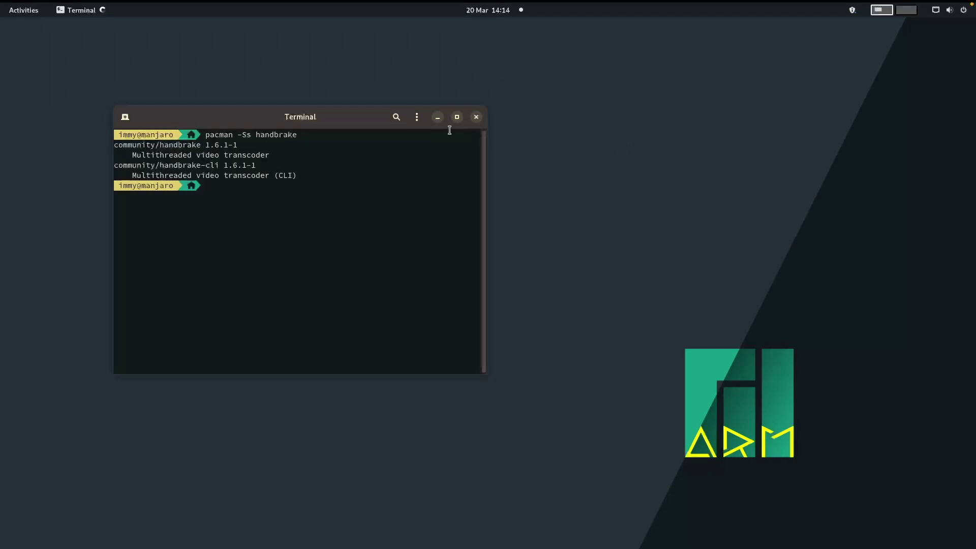
drag(340, 116, 435, 124)
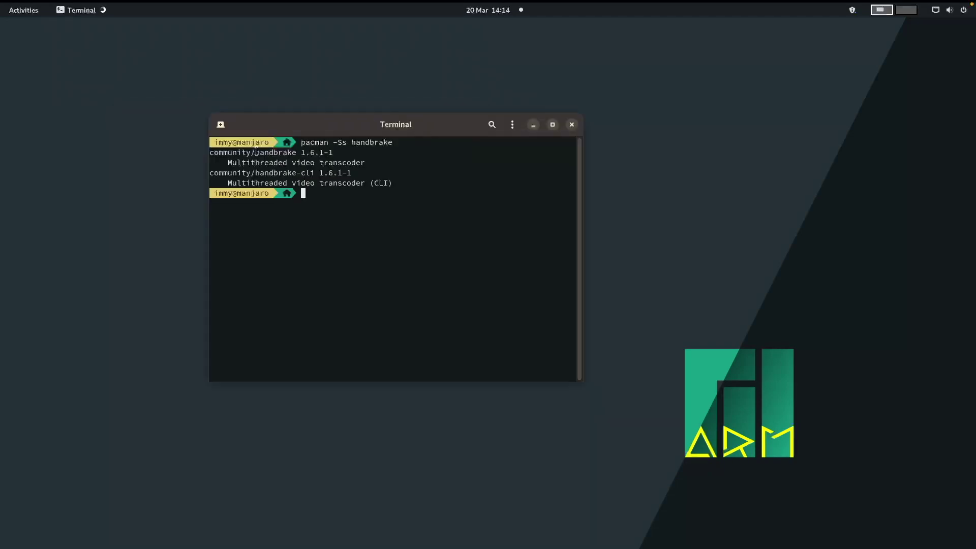
- Install HandBrake with sudo pacman -S handbrake, entering the password and confirming
text(sudo)
key(BackSpace)
key(BackSpace)
key(BackSpace)
key(BackSpace)
key(BackSpace)
text(sudo pacman -S handbrake)
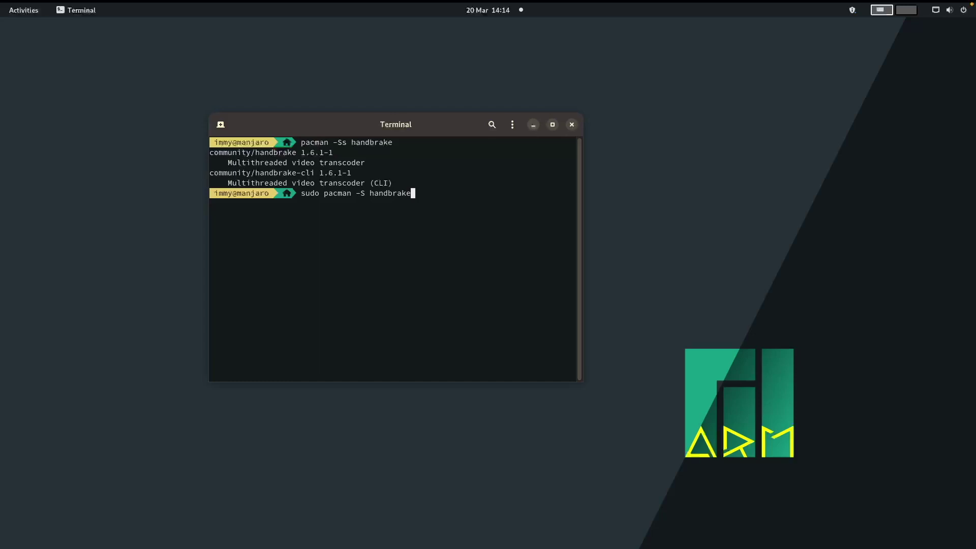
key(Return)
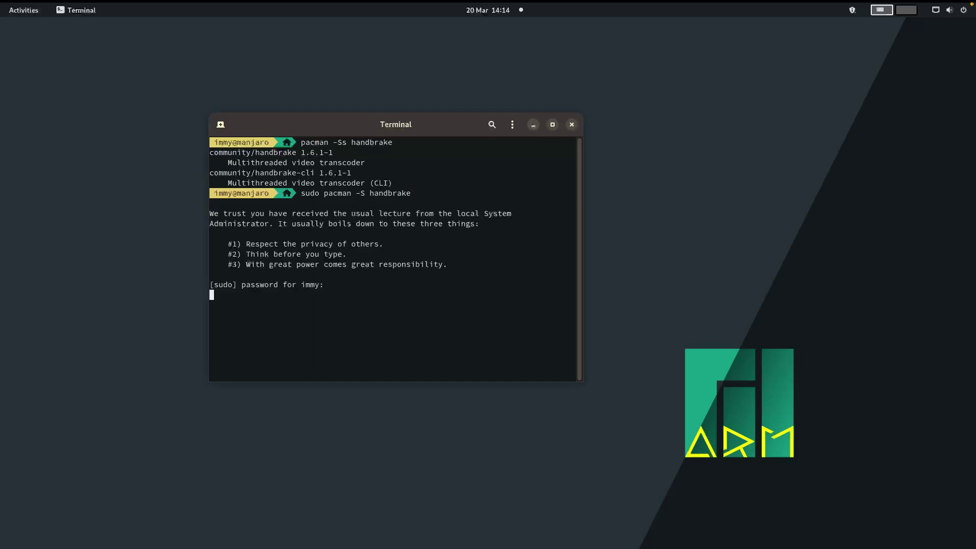
key(Return)
key(Return)
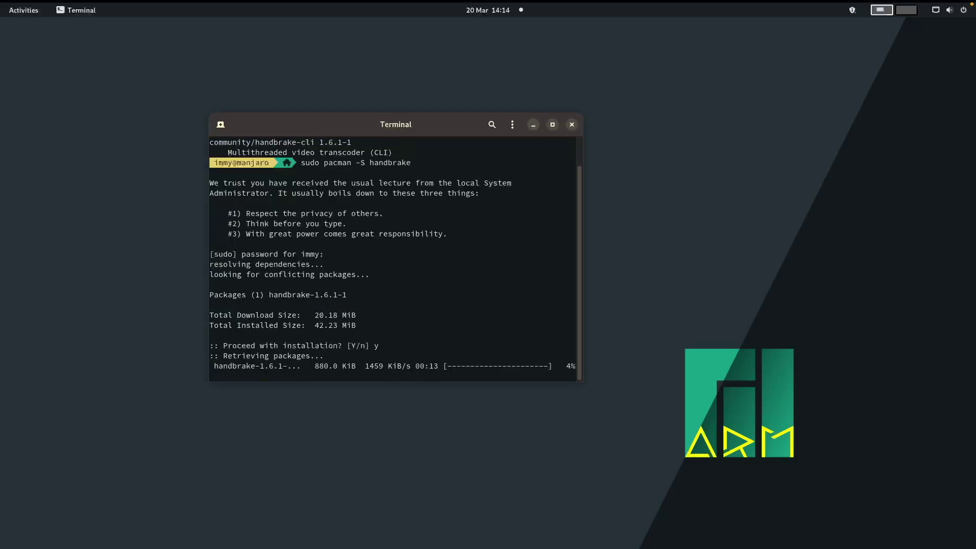
key(super)
- Search Activities for 'handbrake' to check the newly installed app appears
text(ha)
key(BackSpace)
text(andbrake)
key(Escape)
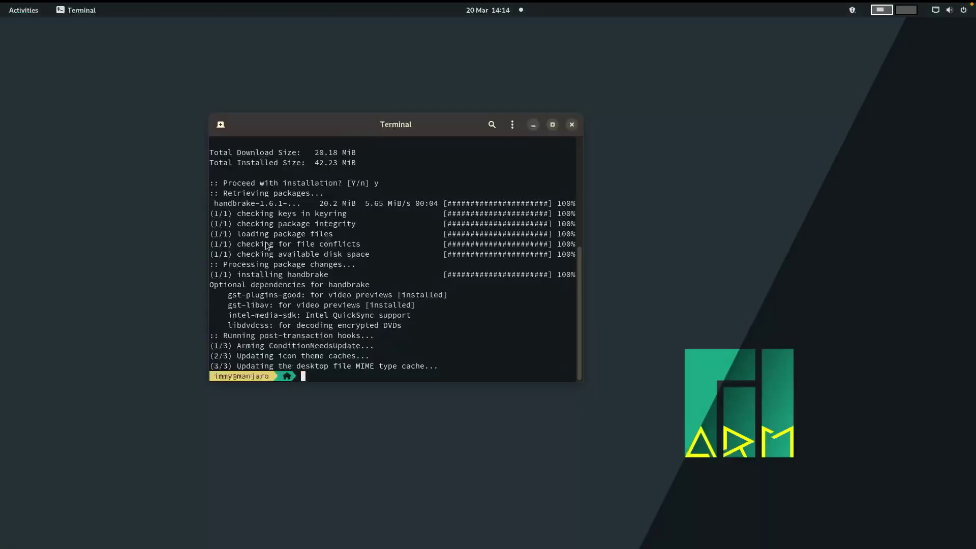
key(super)
text(hand)
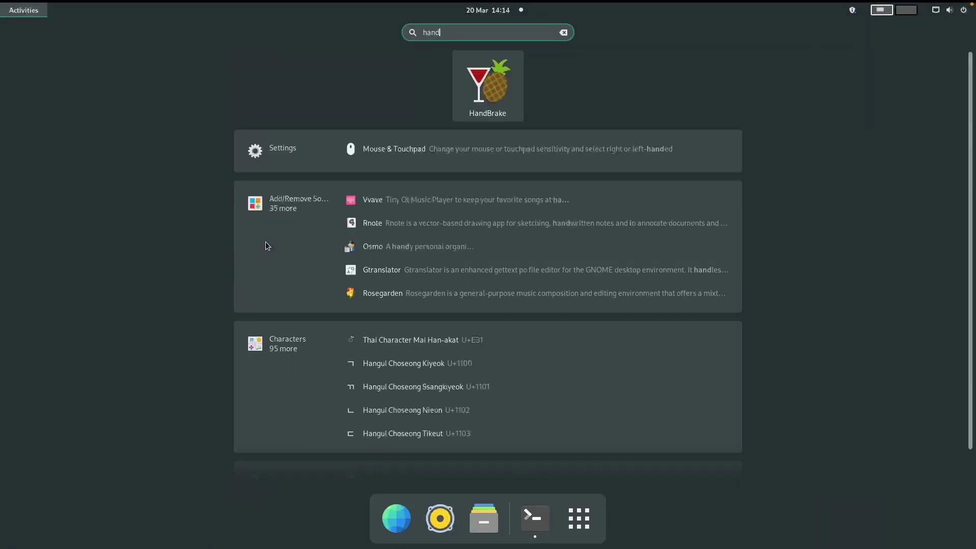
- Launch HandBrake from the 'hand' search, centre its window, then close it
key(Return)
drag(233, 28, 461, 66)
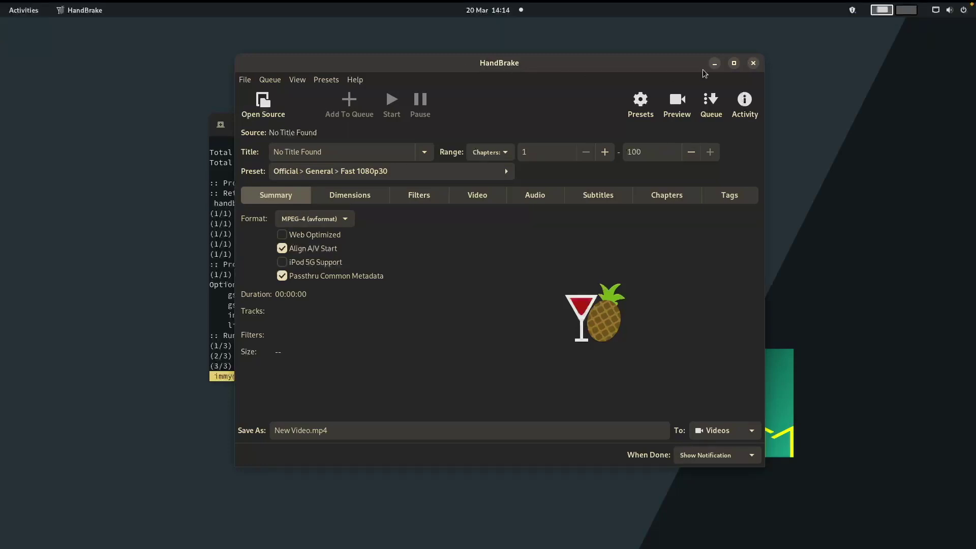
click(753, 63)
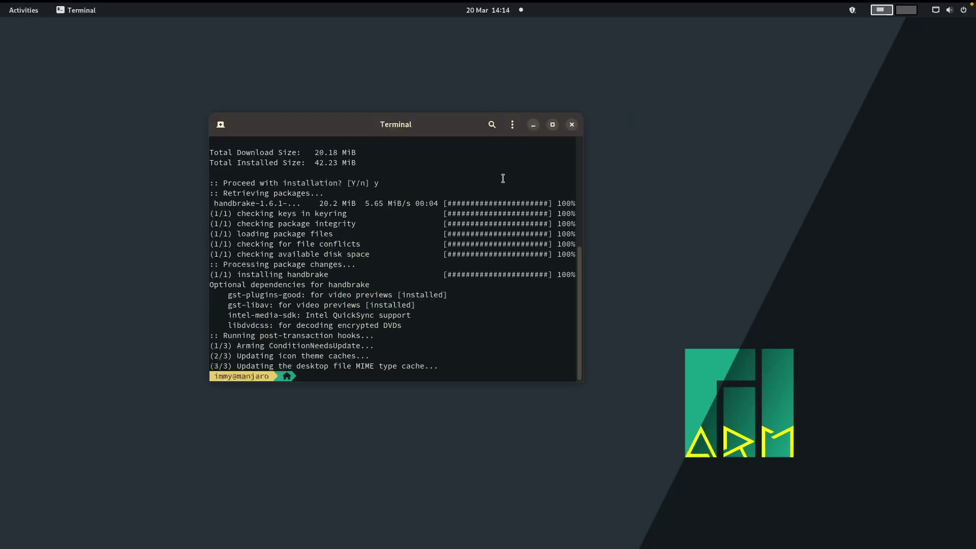
- Close the Terminal with Ctrl+D
key(ctrl+d)
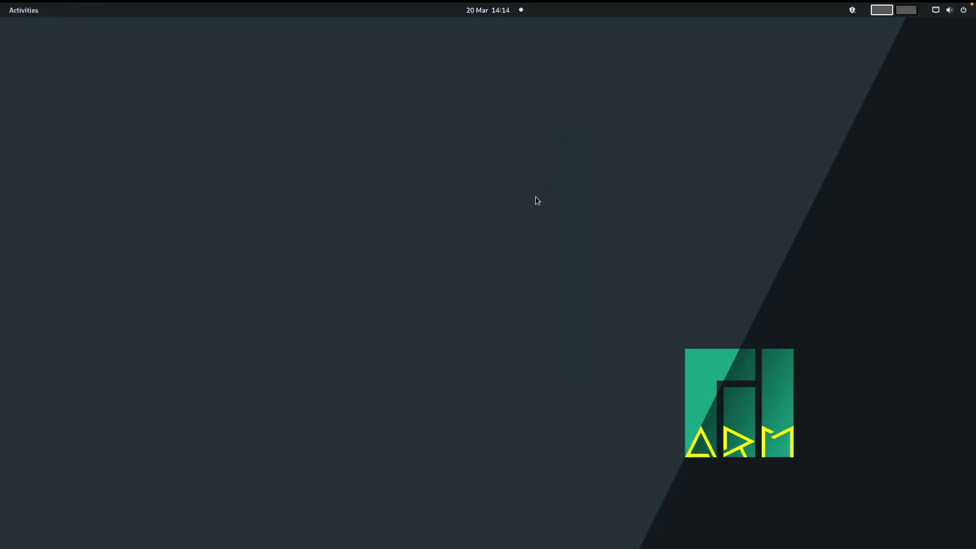